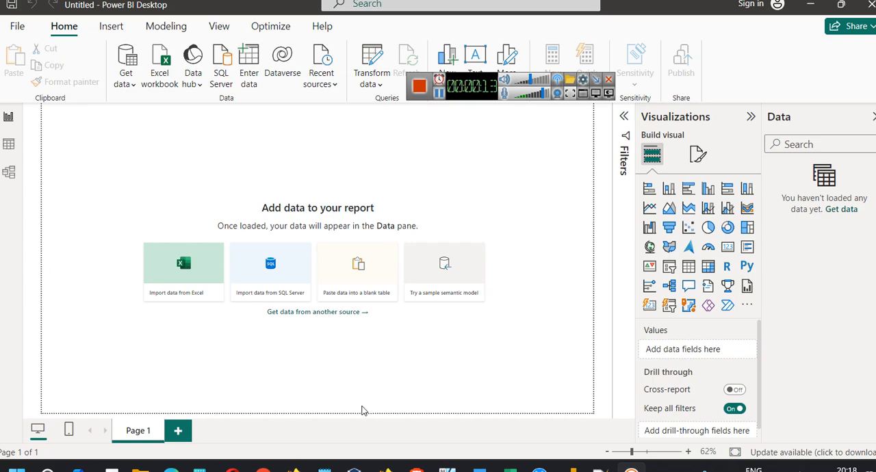
Switch to Firefox and open iplt20.com in a new tab
mouse_move(385, 470)
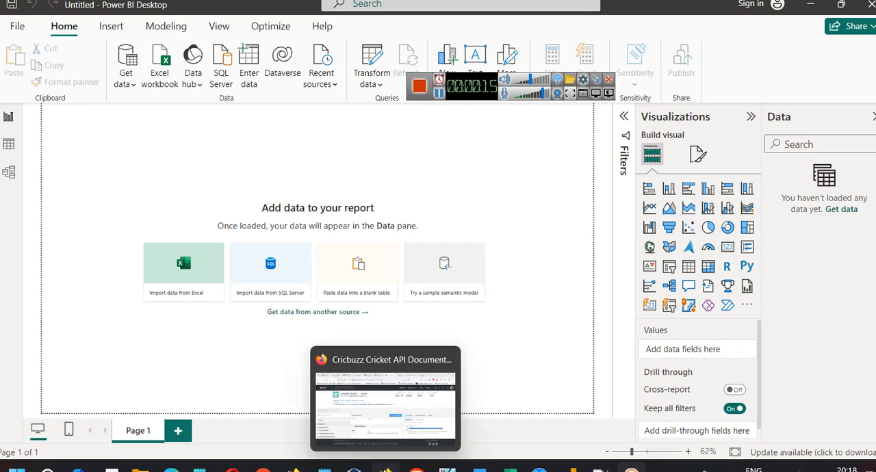
click(384, 407)
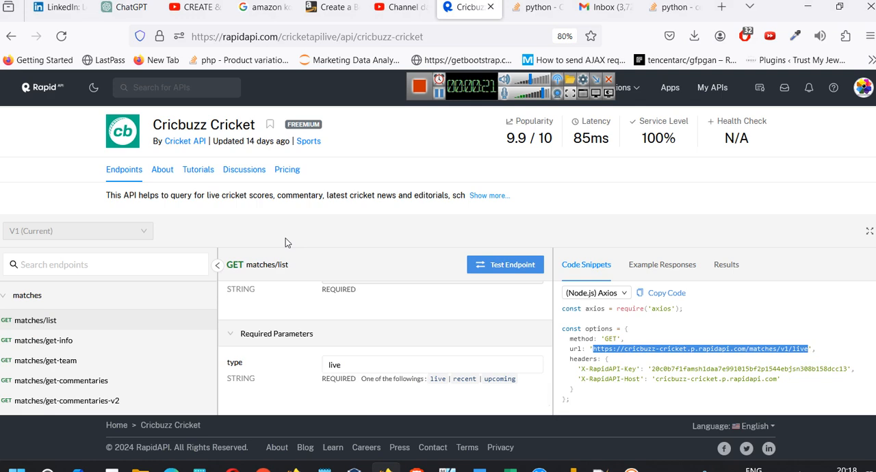
click(721, 7)
text(iplt20.com)
key(Return)
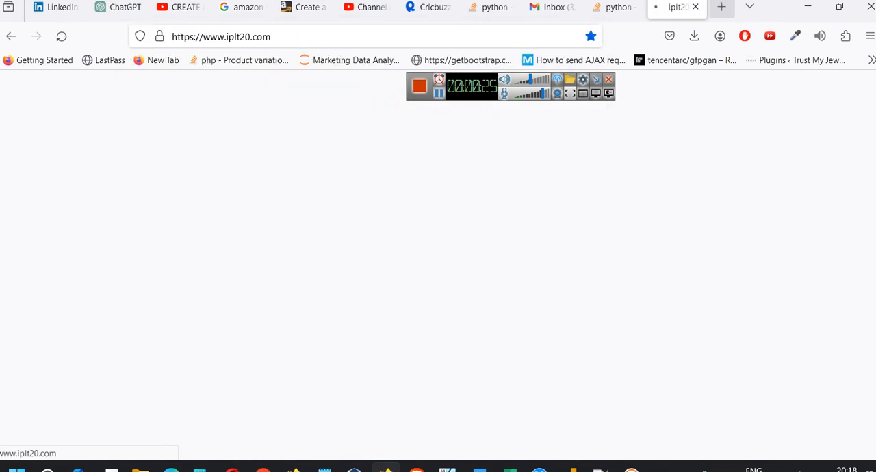
Search the web for ipl and view the live match information for the Indian Premier League
click(318, 37)
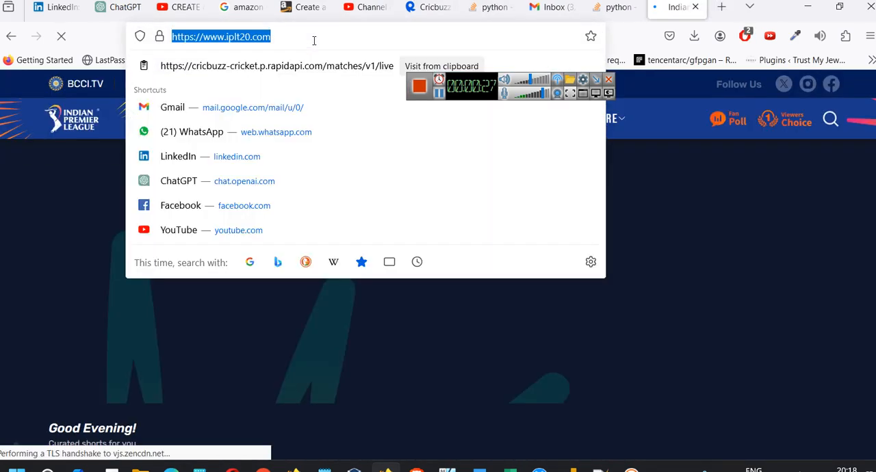
text(ipl)
key(Return)
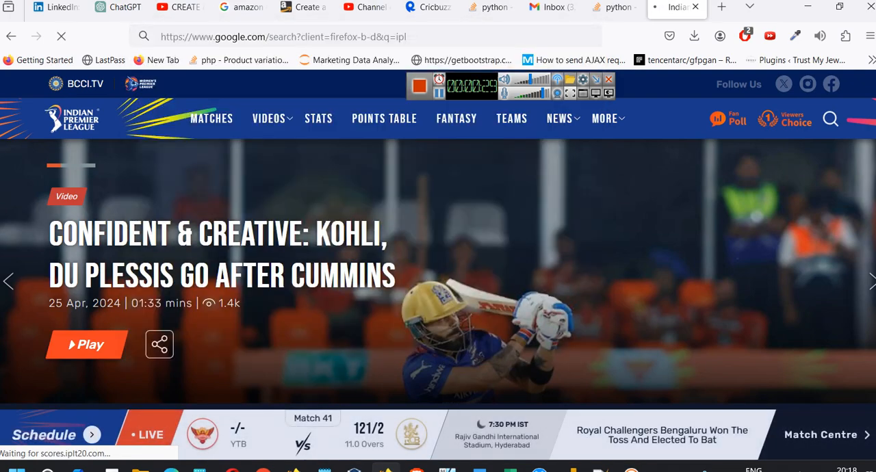
scroll(283, 304, down, 1)
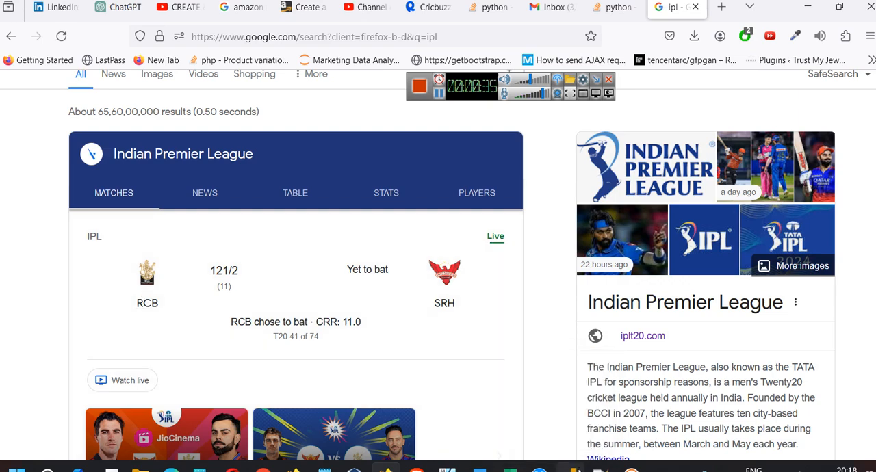
View the subscription pricing plans of the Cricbuzz Cricket API on the RapidAPI page in Firefox
mouse_move(572, 468)
click(560, 409)
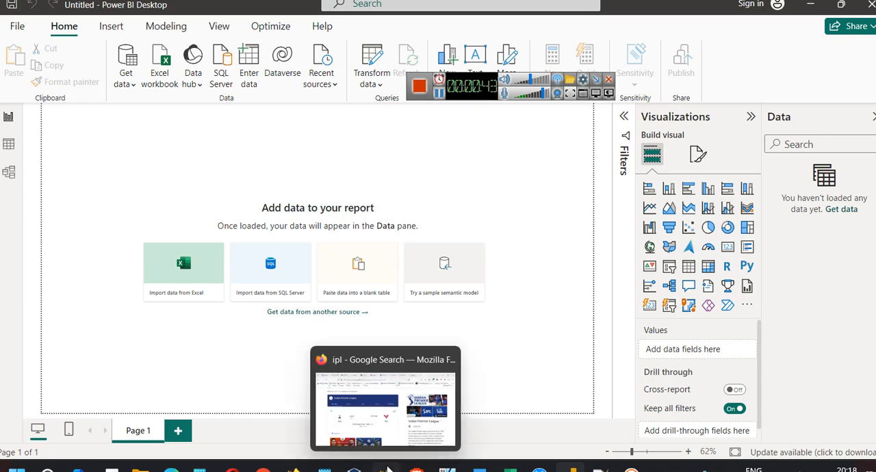
click(381, 456)
click(429, 7)
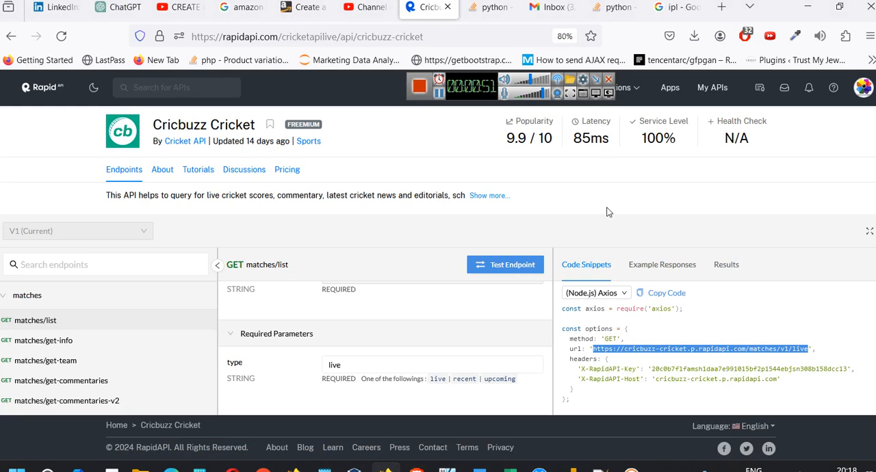
click(288, 171)
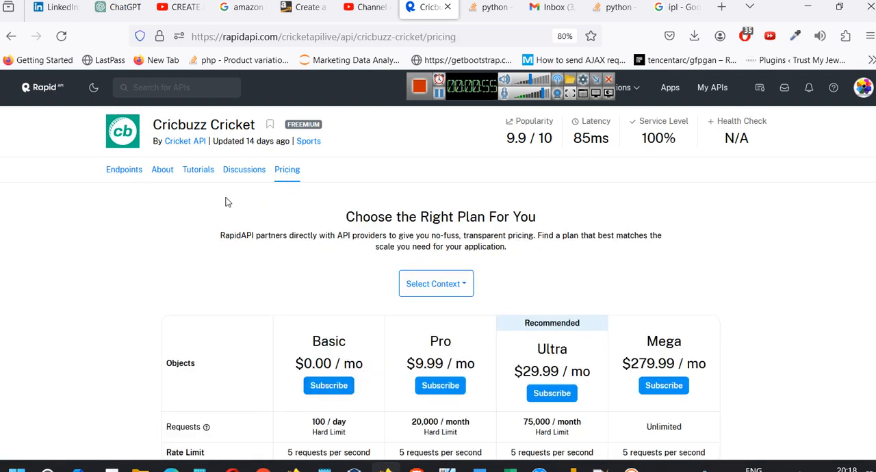
Examine the matches/list endpoint's required type parameter and the request URL in its Node.js code snippet
click(114, 177)
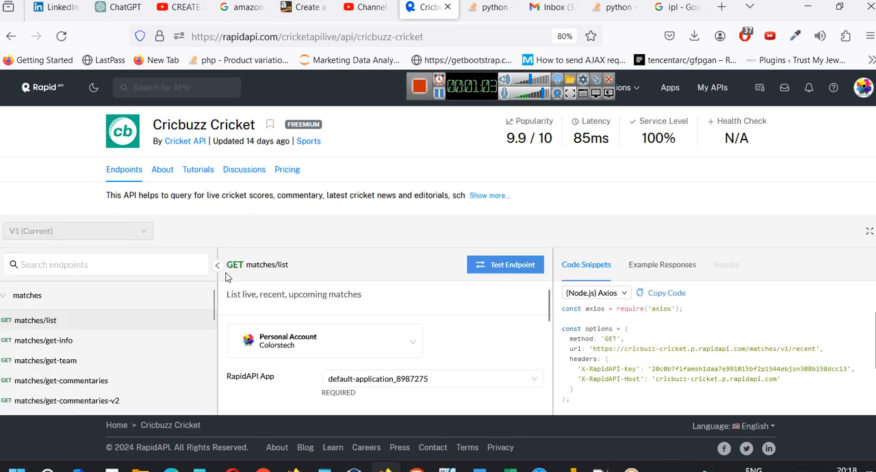
scroll(57, 316, down, 1)
scroll(58, 316, down, 1)
scroll(57, 318, up, 2)
scroll(714, 342, down, 2)
scroll(715, 346, up, 2)
scroll(786, 356, down, 2)
scroll(785, 357, up, 2)
scroll(479, 361, down, 6)
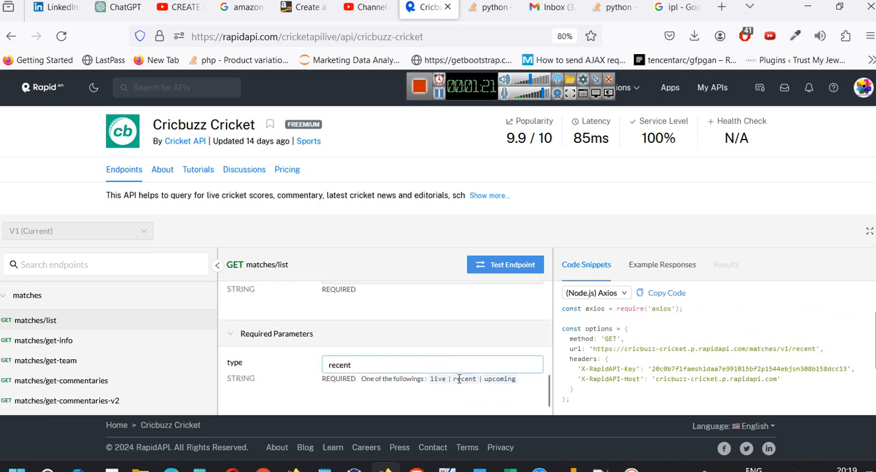
double_click(409, 370)
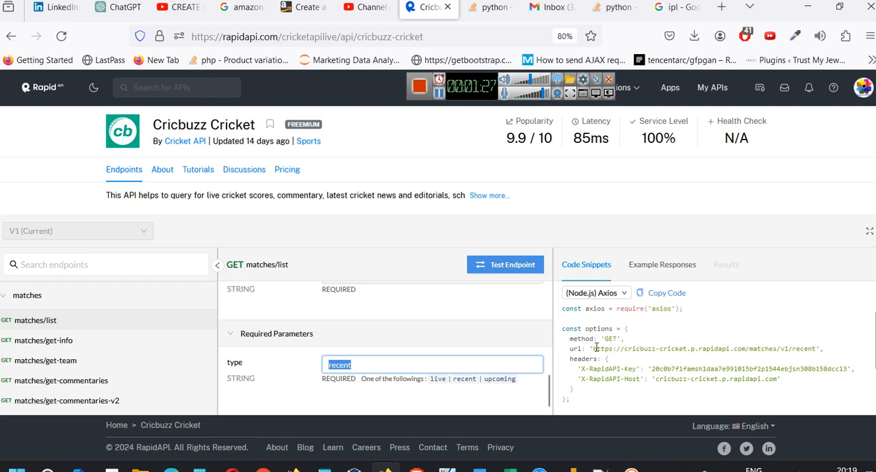
drag(595, 349, 821, 350)
Switch to Notepad++ and change the ending of the apiUrl value in PowerBIReadAPi.txt to live
click(594, 467)
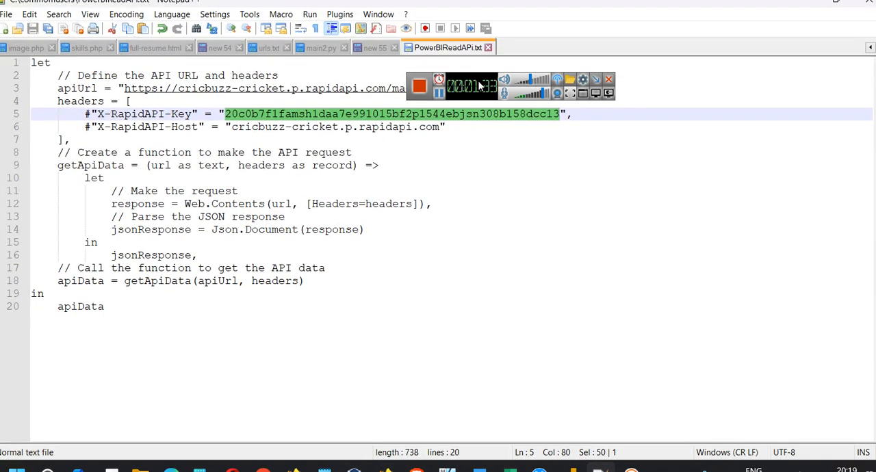
drag(484, 85, 650, 122)
drag(125, 90, 470, 93)
text(live",)
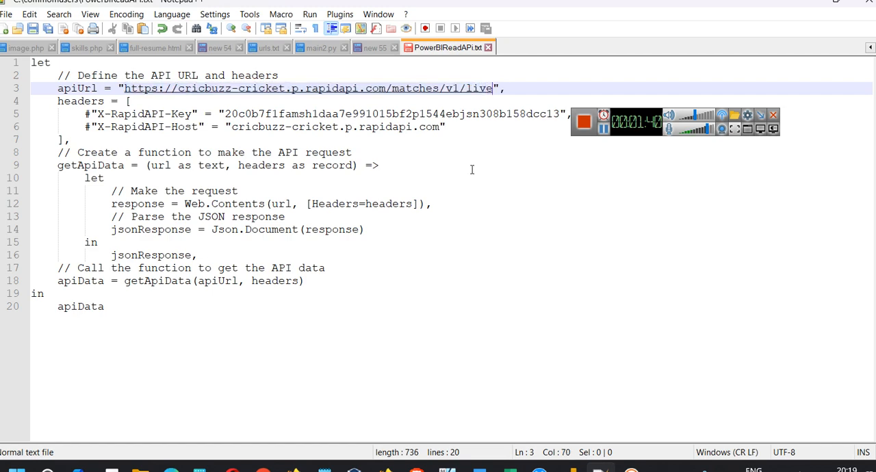
click(547, 201)
click(475, 271)
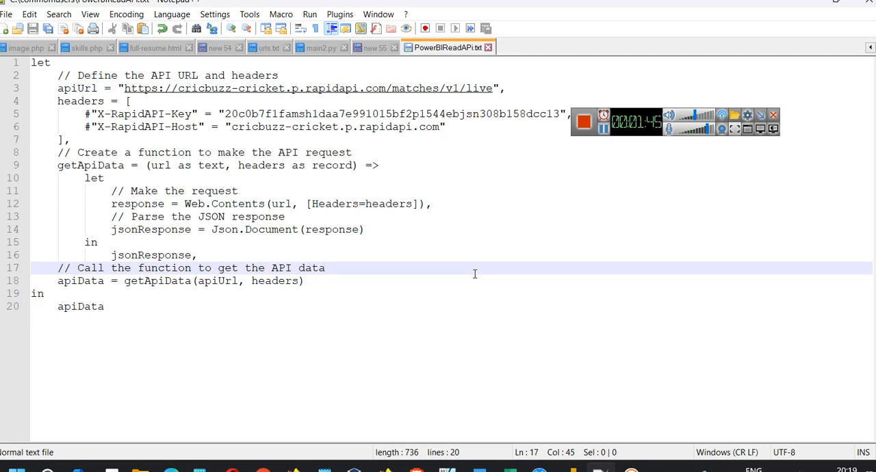
Examine the script's apiUrl and headers definitions, the getApiData function and its in clause
key(ctrl+a)
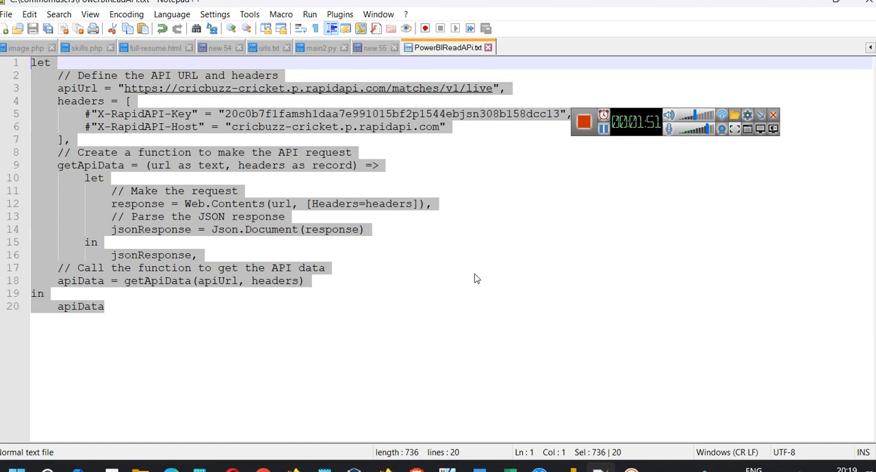
click(477, 276)
double_click(69, 89)
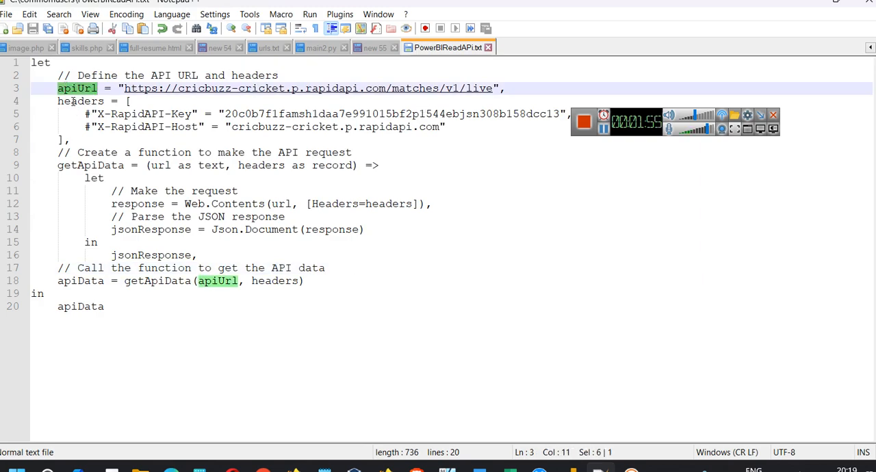
double_click(72, 102)
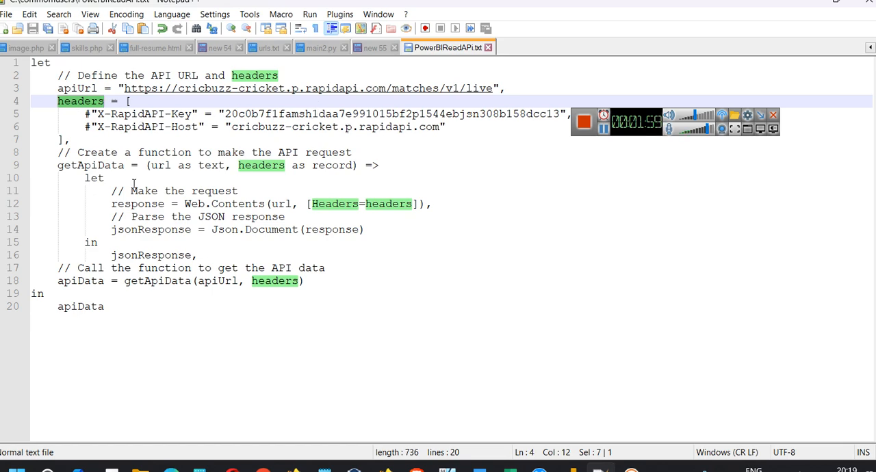
double_click(80, 166)
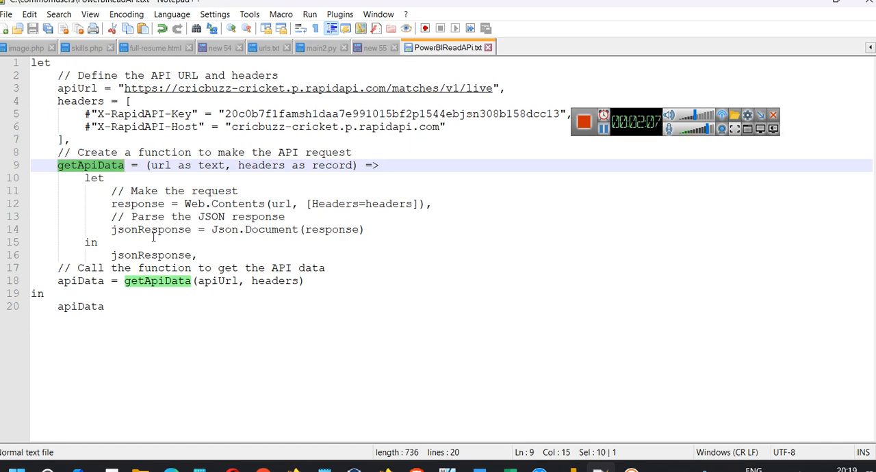
double_click(91, 242)
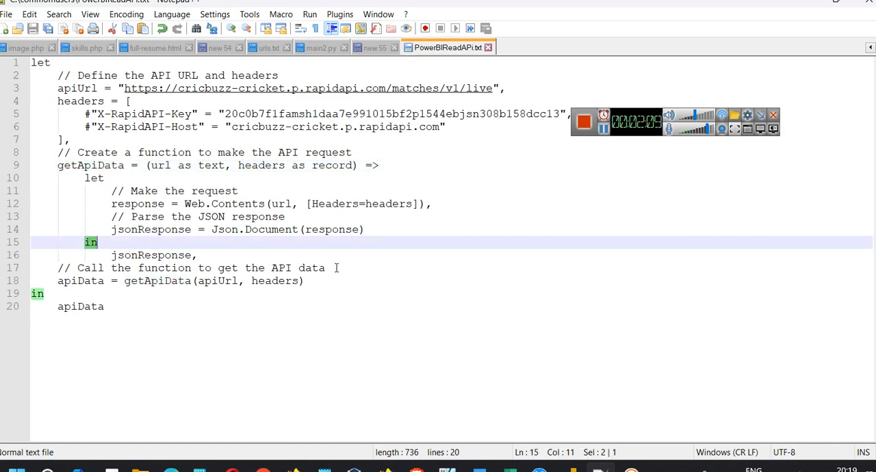
click(372, 330)
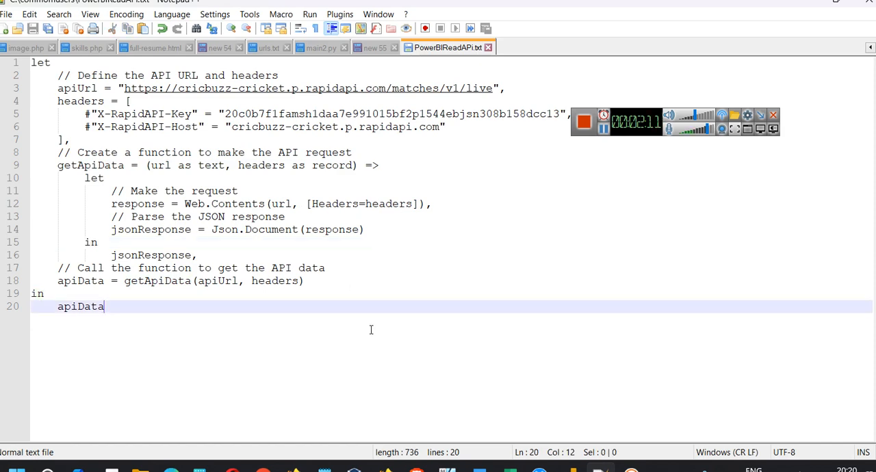
Copy the entire script and create a blank query in Power BI's Power Query Editor
key(ctrl+a)
key(ctrl+c)
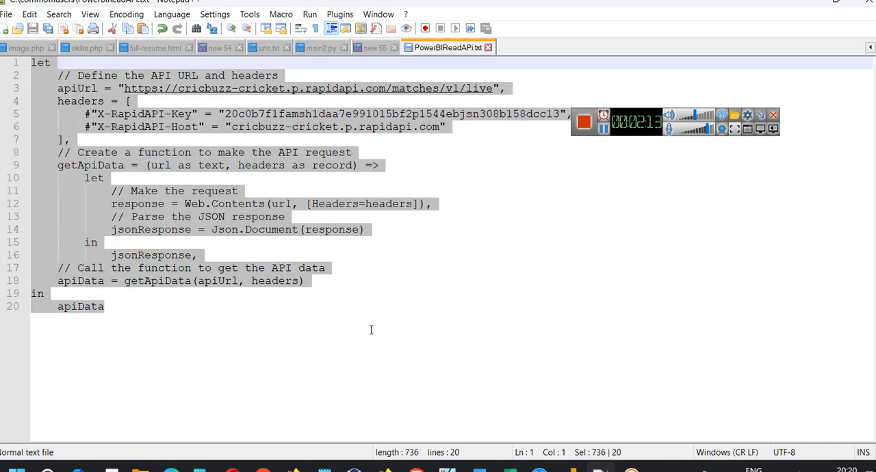
click(572, 470)
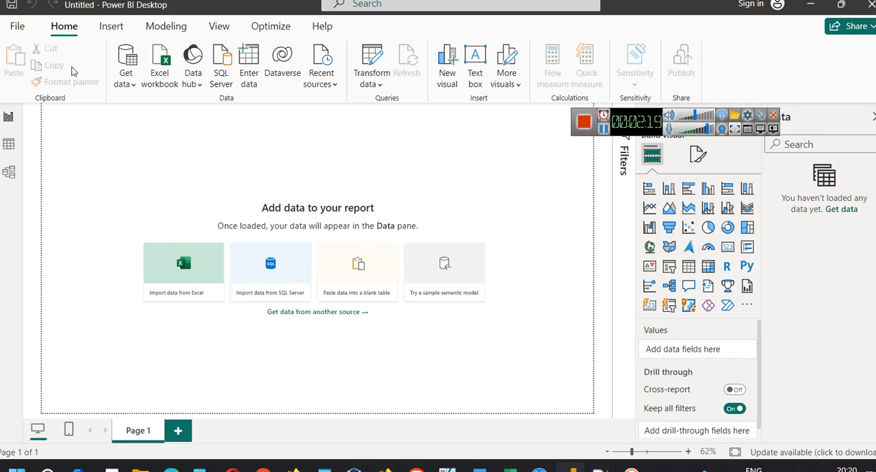
click(387, 88)
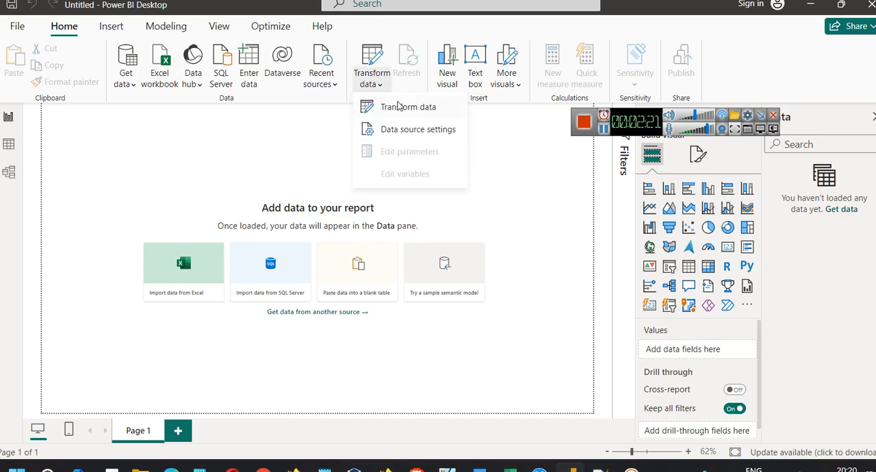
click(399, 106)
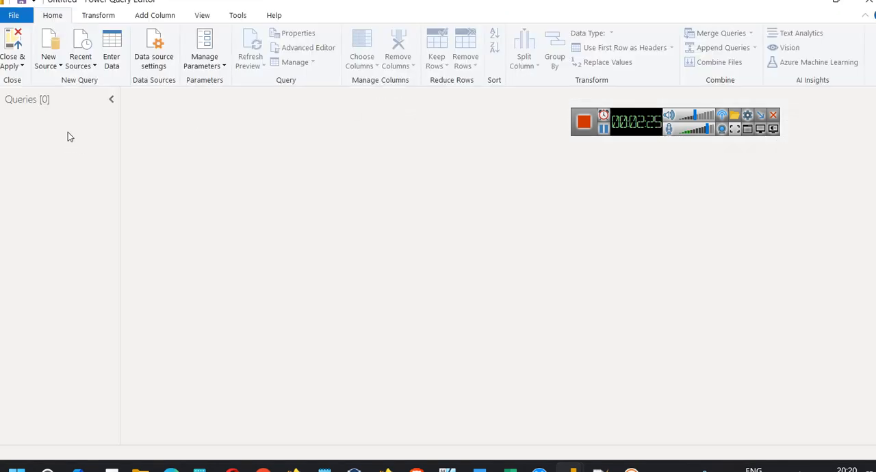
click(53, 65)
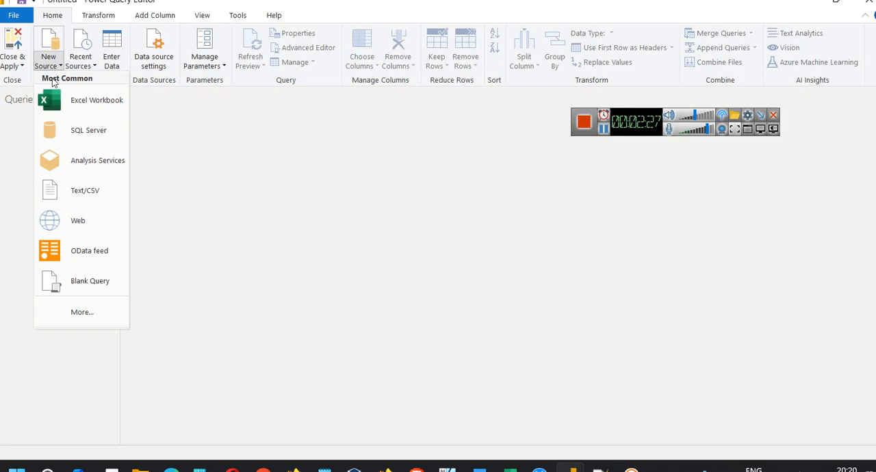
click(77, 286)
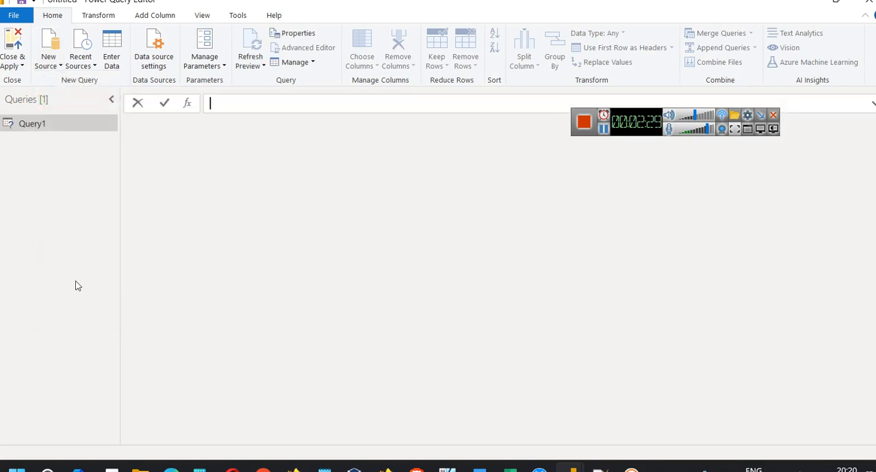
Replace Query1's default code in the Advanced Editor with the copied script, including its RapidAPI key header
right_click(52, 122)
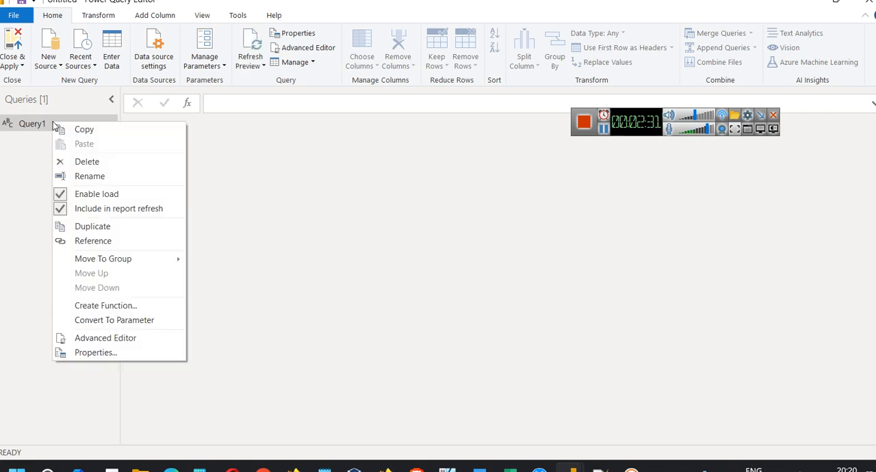
click(134, 339)
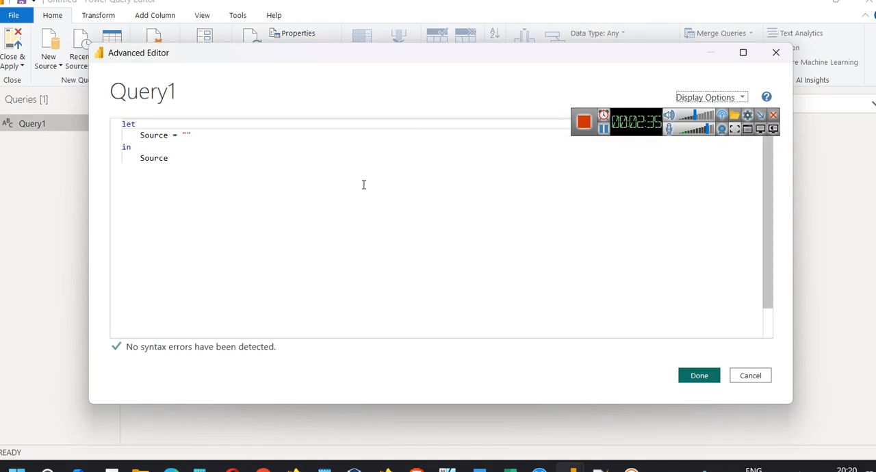
drag(305, 66, 411, 74)
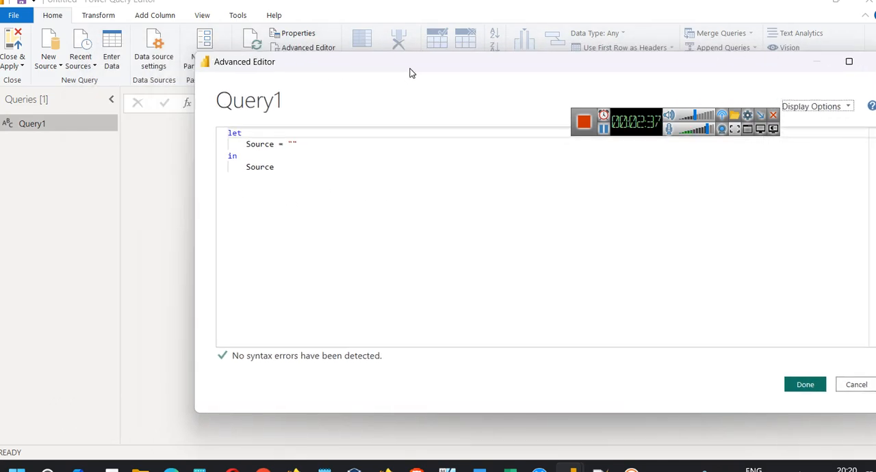
click(605, 129)
click(356, 197)
key(ctrl+a)
key(ctrl+v)
Check the end of the pasted script: the apiData output and the getApiData call with its apiUrl and headers arguments
scroll(251, 146, down, 2)
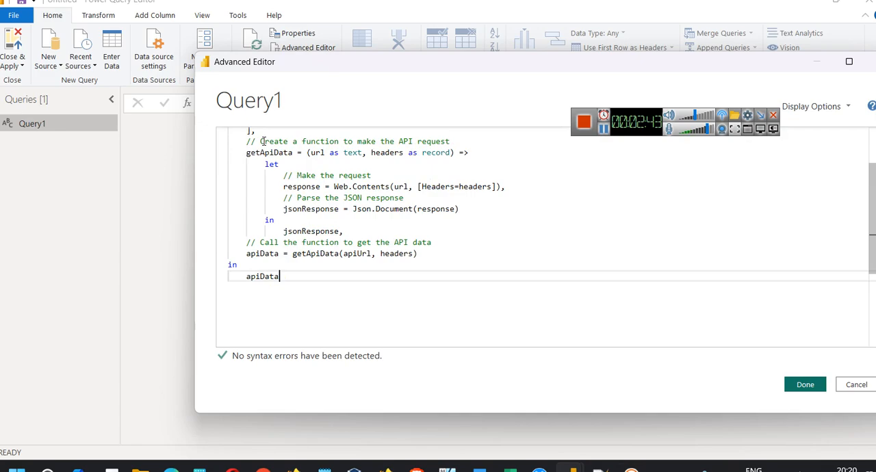
double_click(258, 277)
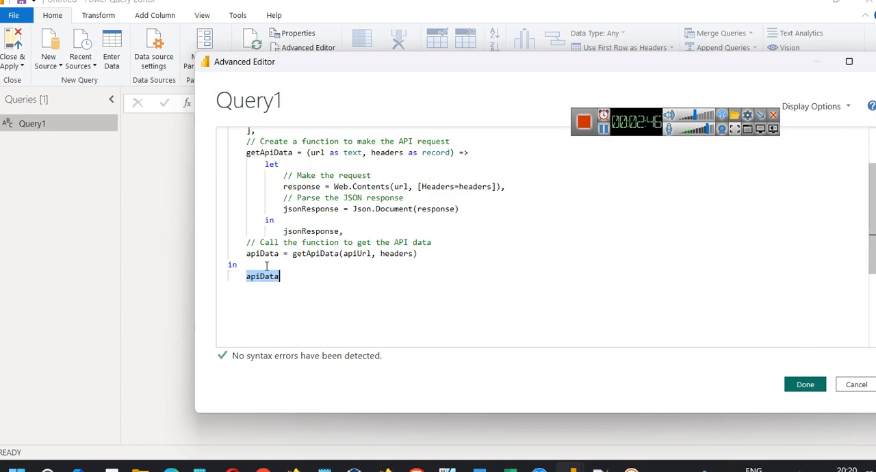
double_click(313, 255)
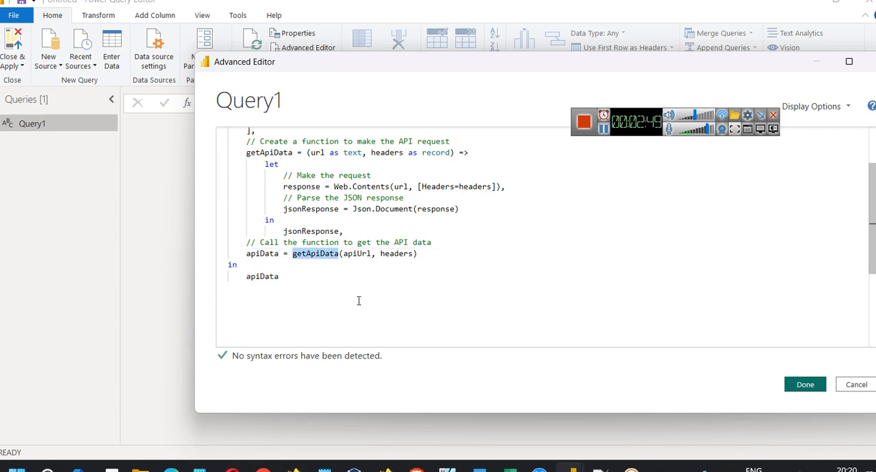
double_click(358, 254)
double_click(394, 256)
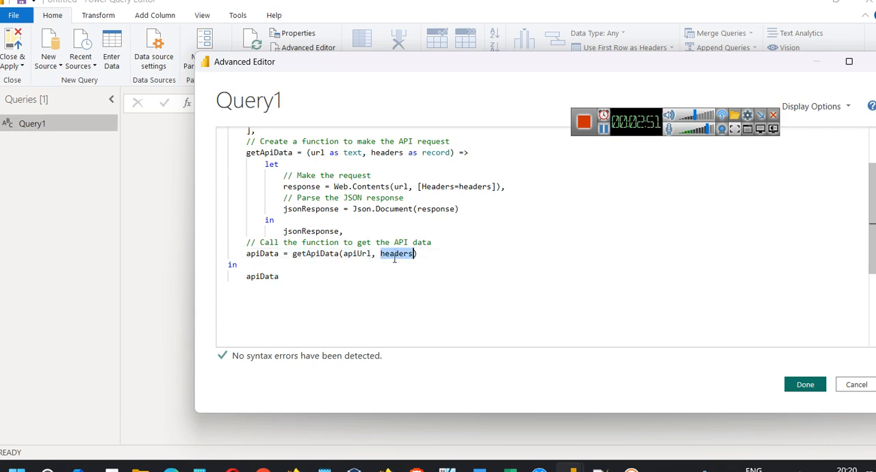
mouse_move(322, 258)
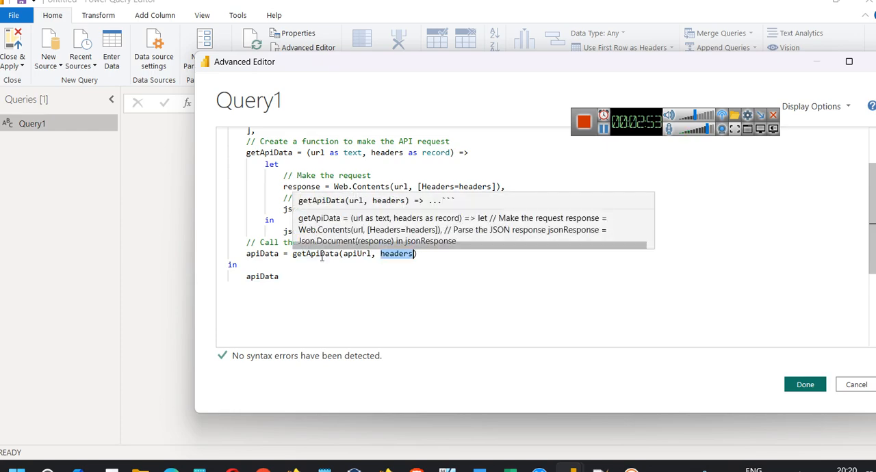
Review the getApiData call and the function's definition in the script, and apply the script to the query
double_click(353, 255)
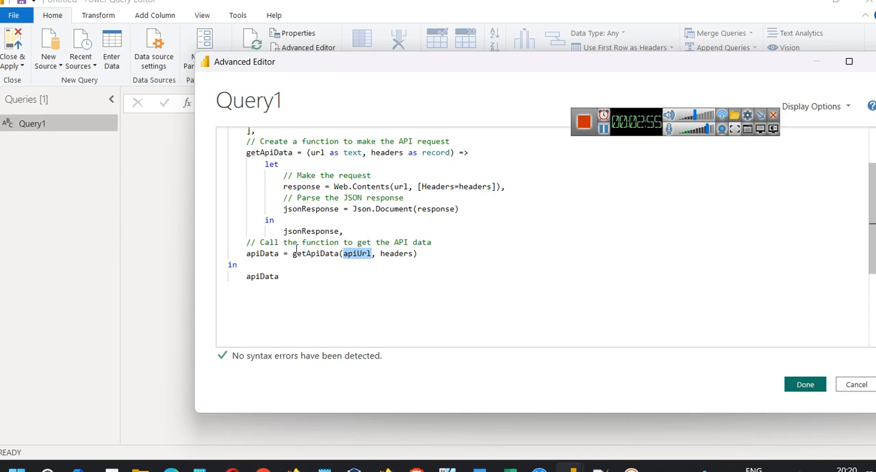
scroll(296, 248, up, 2)
scroll(354, 182, down, 1)
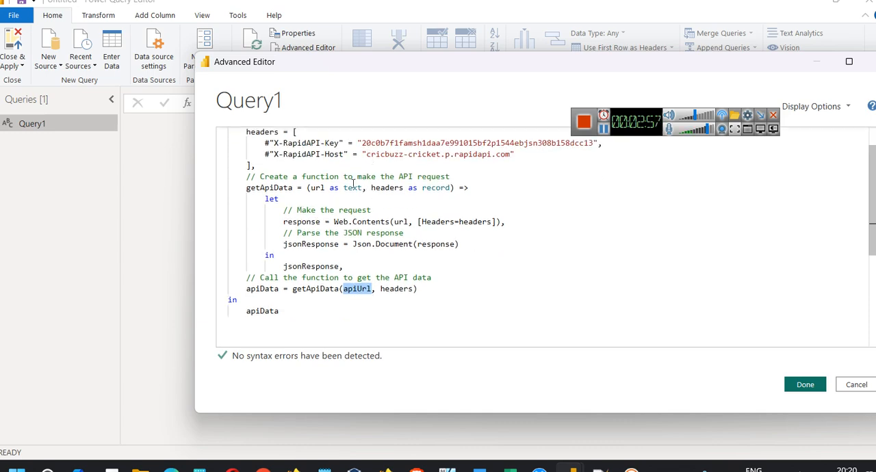
scroll(353, 182, up, 1)
scroll(312, 205, down, 1)
double_click(269, 187)
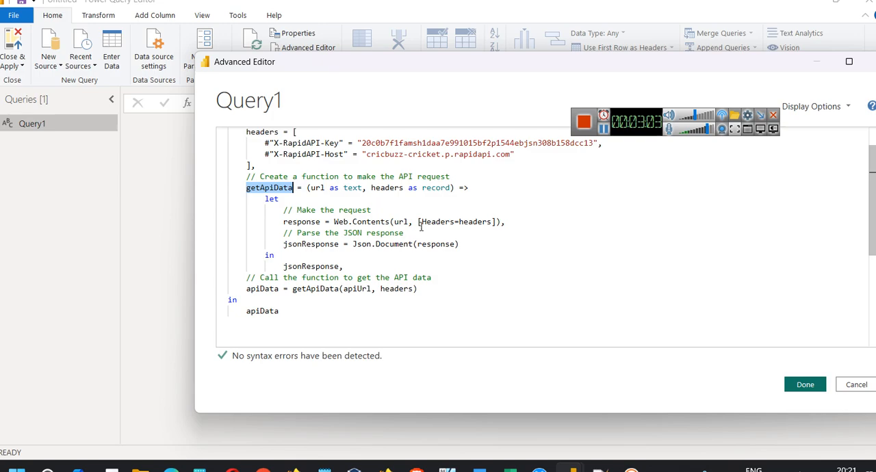
click(807, 387)
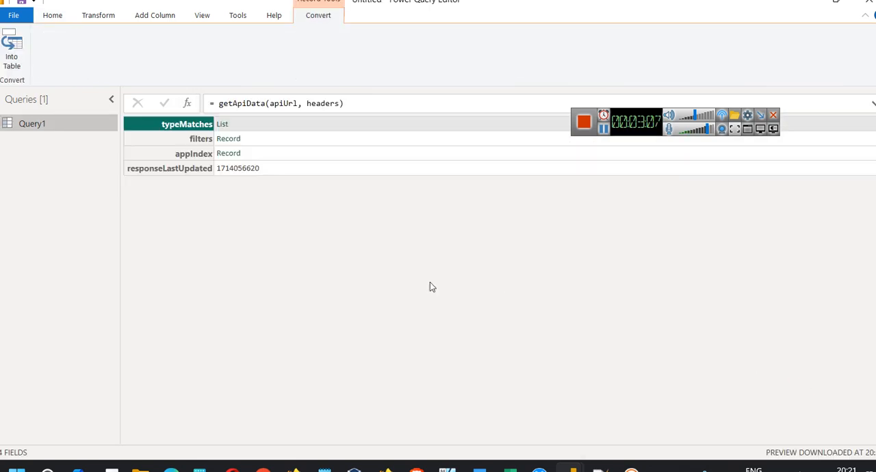
Rename Query1 as Base_API_Live_Match
right_click(45, 124)
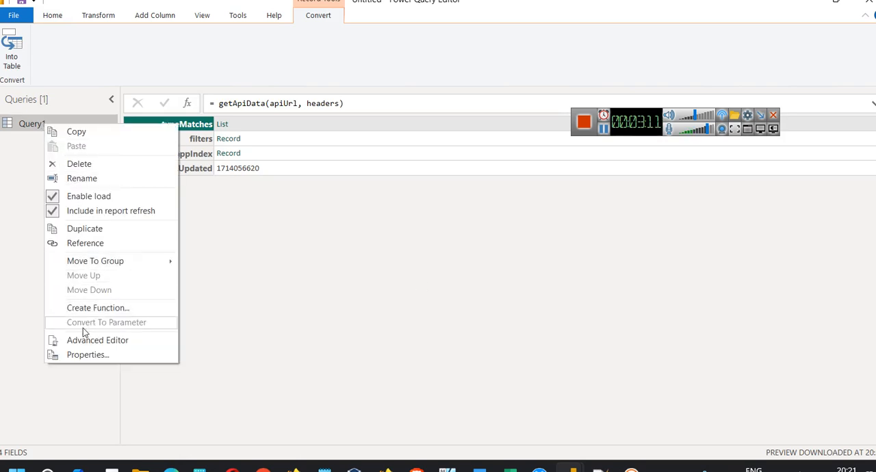
click(92, 178)
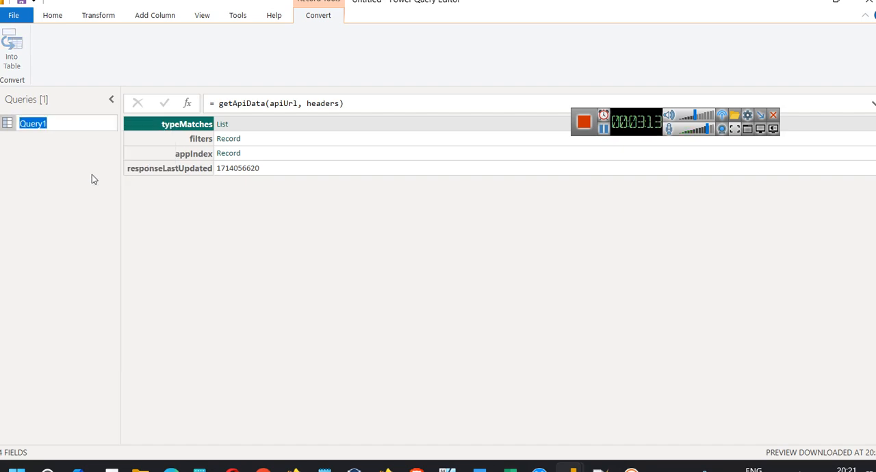
text(Base)
text(_API_)
text(Live_M)
text(ARK)
key(BackSpace)
key(BackSpace)
key(BackSpace)
text(atch)
key(Return)
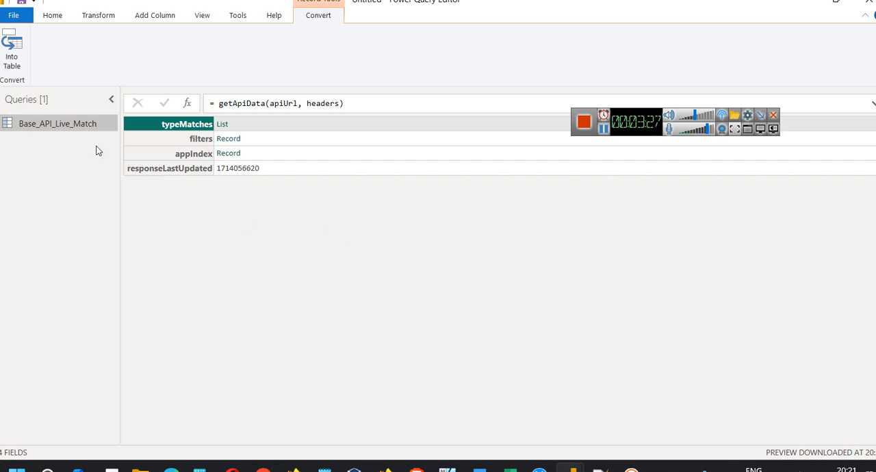
Drill into the typeMatches list and convert it to a table with no delimiter and extra columns shown as errors
click(223, 125)
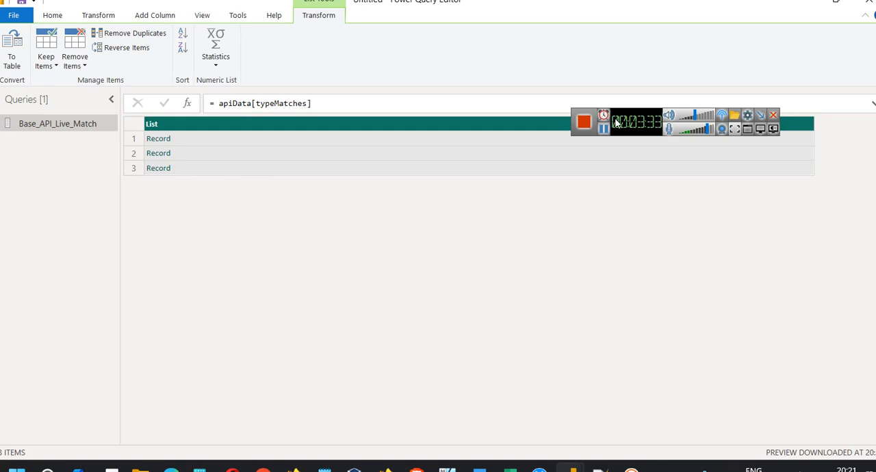
drag(628, 126, 645, 52)
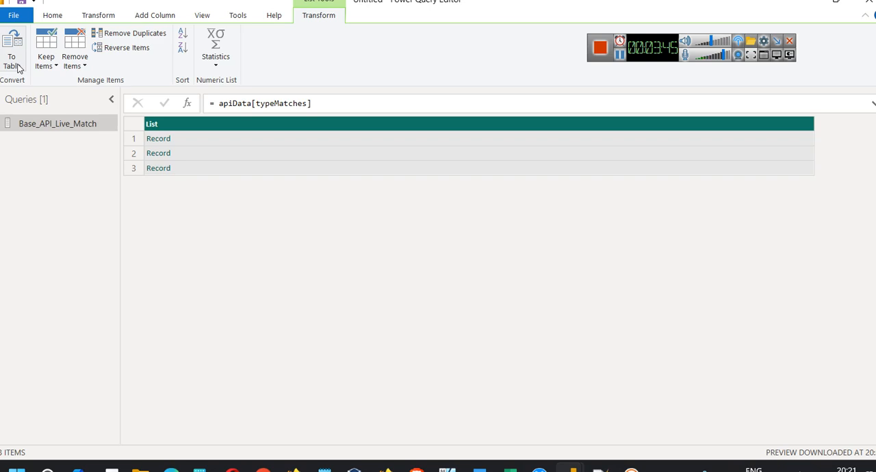
click(17, 65)
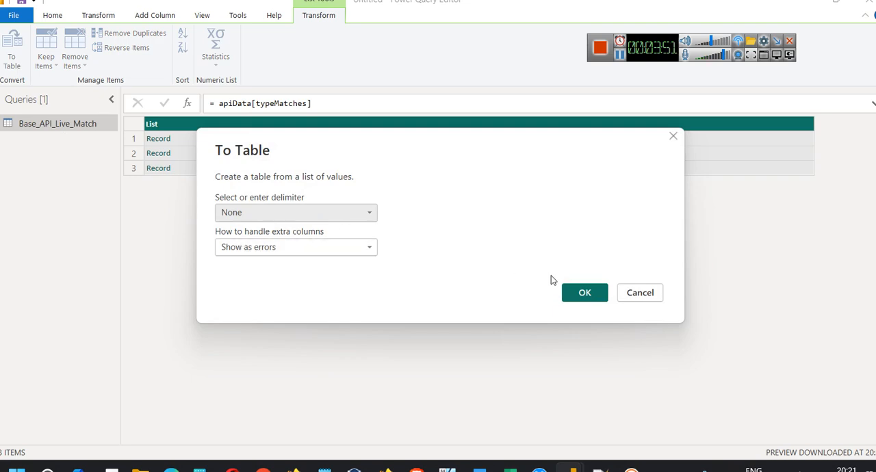
click(574, 298)
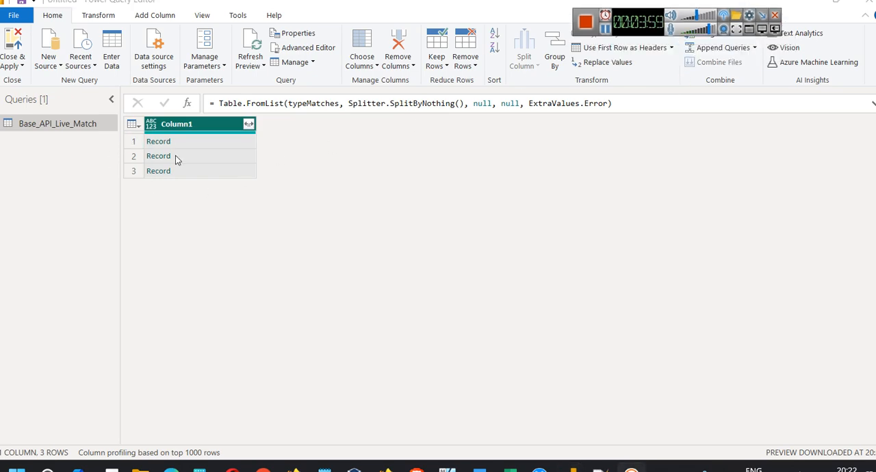
Toggle the column quality and column profile previews on and off, and show Query Settings with its Properties section collapsed
click(202, 16)
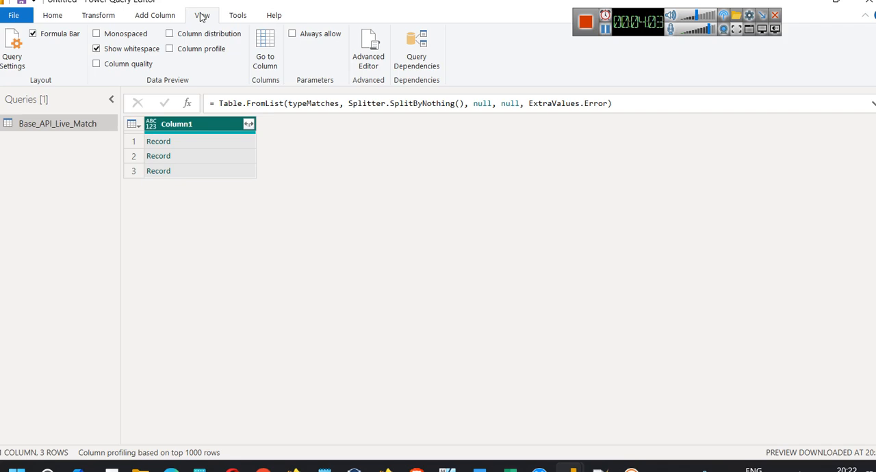
click(137, 65)
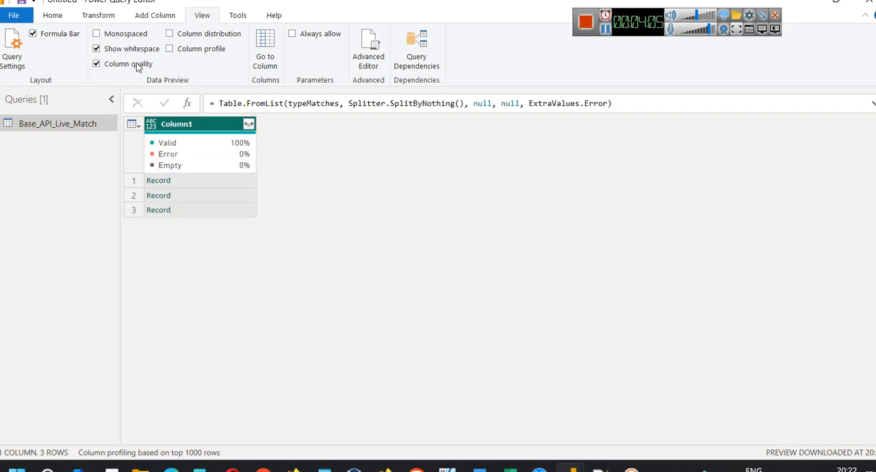
click(137, 65)
click(170, 49)
click(174, 52)
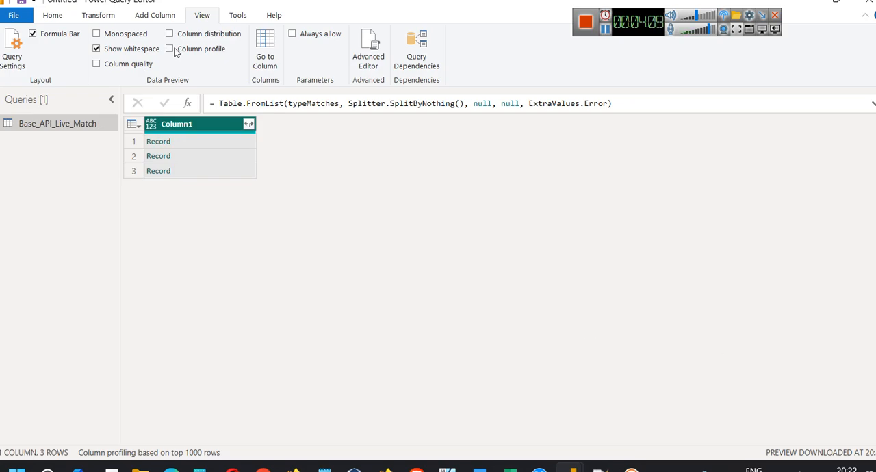
click(19, 47)
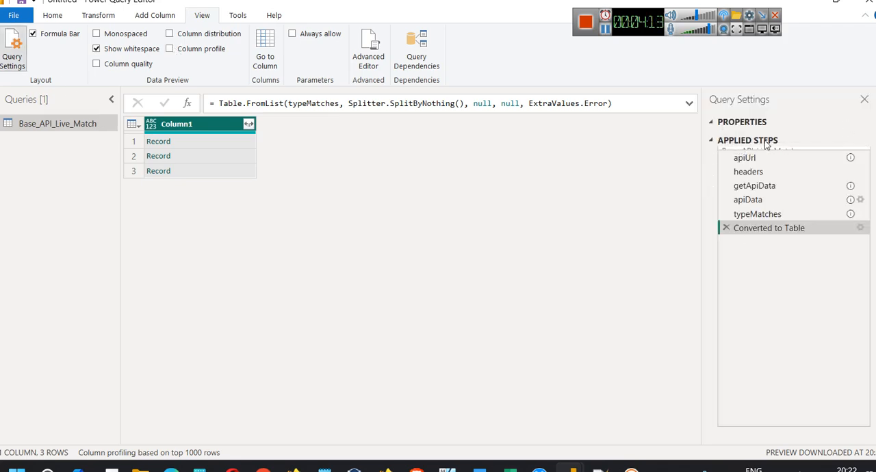
click(712, 125)
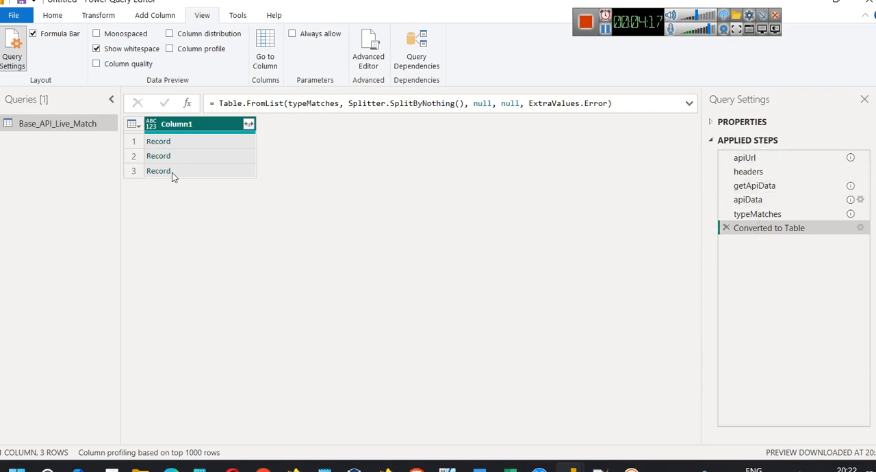
Load the complete field list of Column1 and expand it into matchType and seriesMatches, keeping the original column name as prefix
click(249, 124)
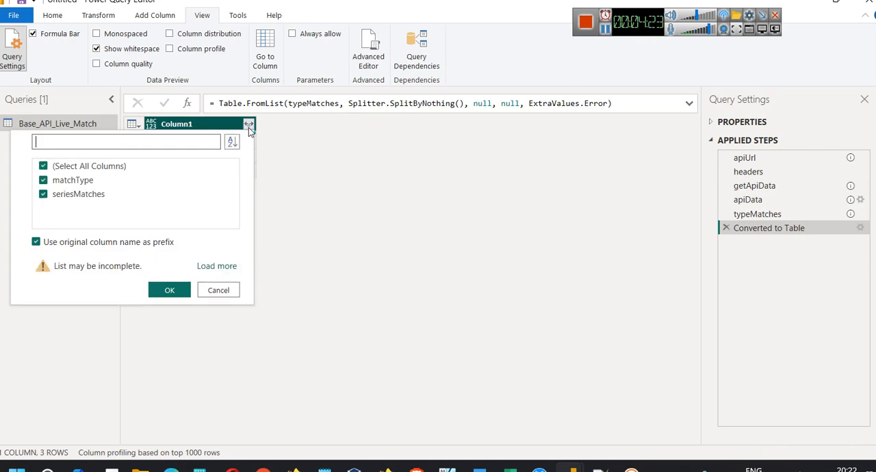
click(231, 266)
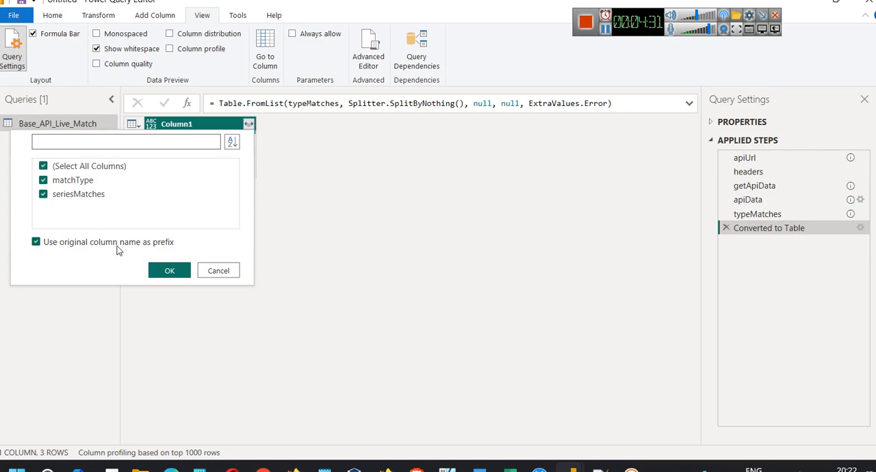
click(168, 272)
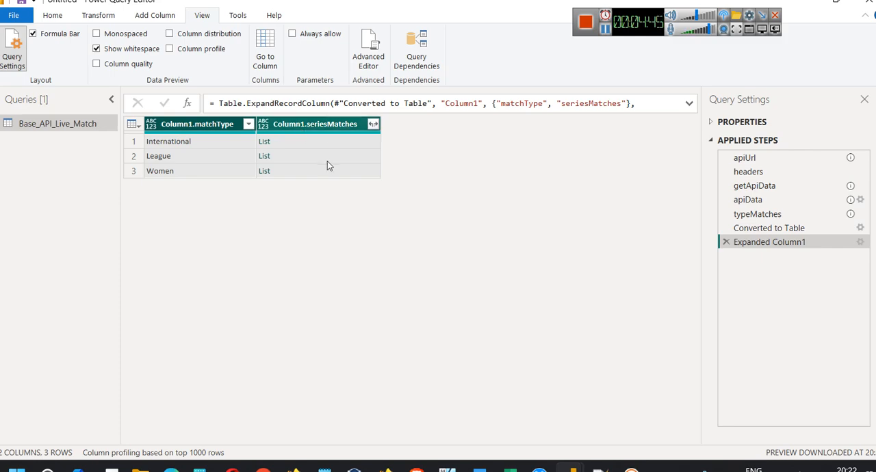
Open Notepad, write the note "IPL >> League", and minimize it to return to the query
key(super+r)
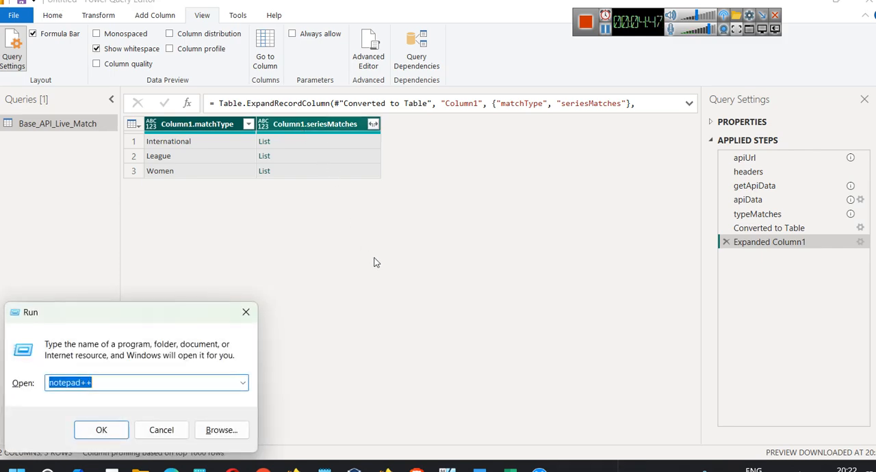
text(notepad)
key(Return)
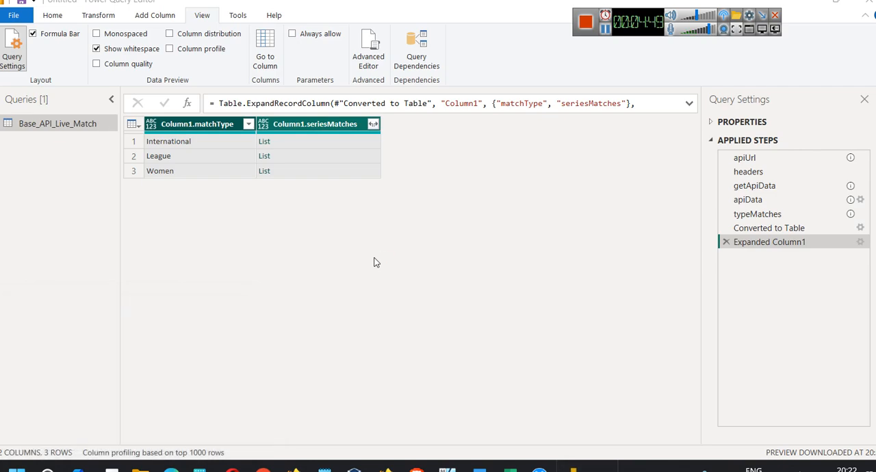
text(IPL )
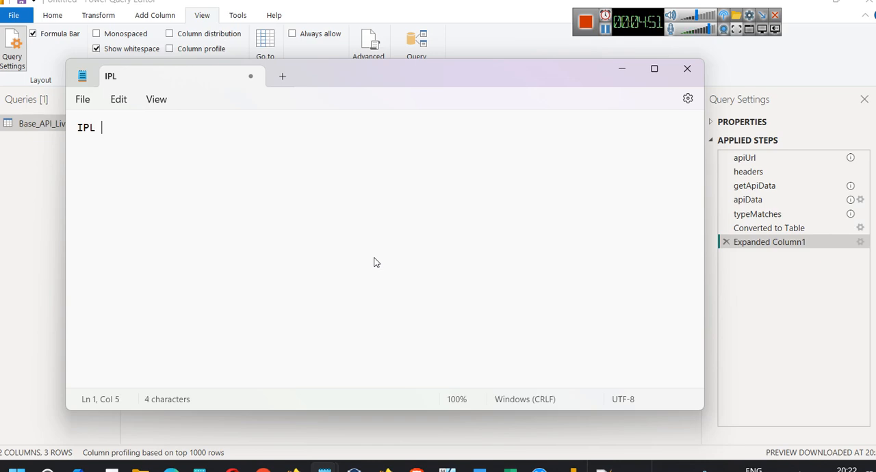
text(>> League)
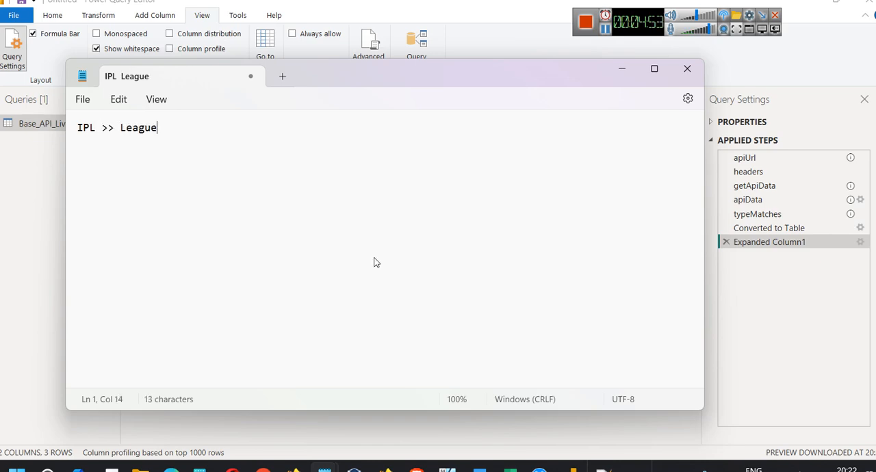
click(612, 70)
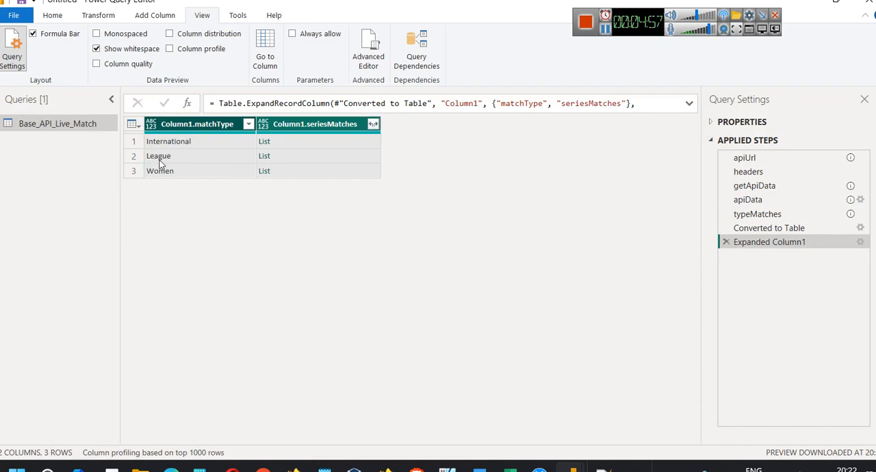
Filter Column1.matchType to keep only the League rows
click(248, 125)
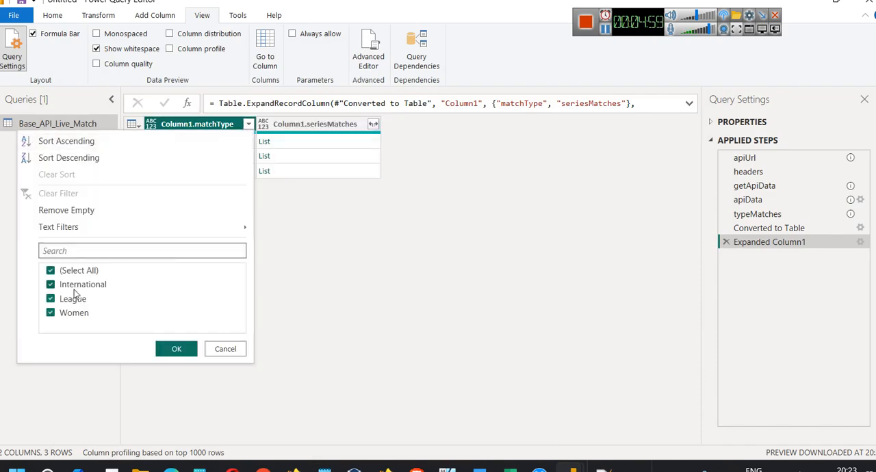
click(51, 271)
click(50, 299)
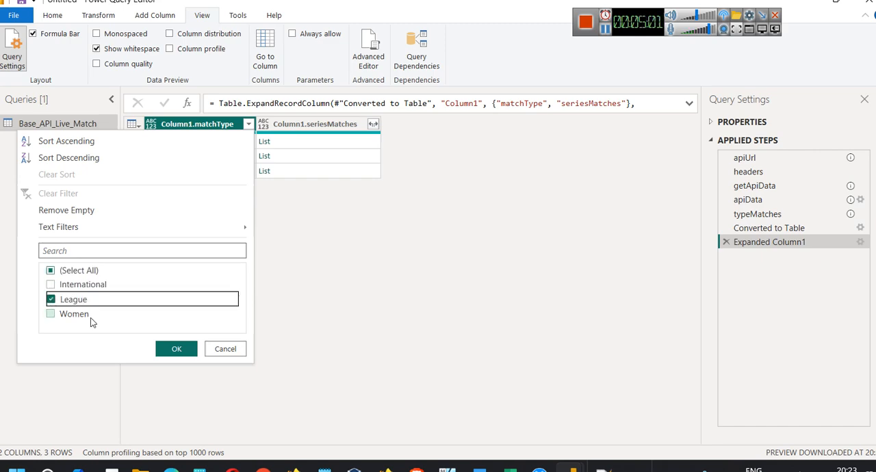
click(164, 351)
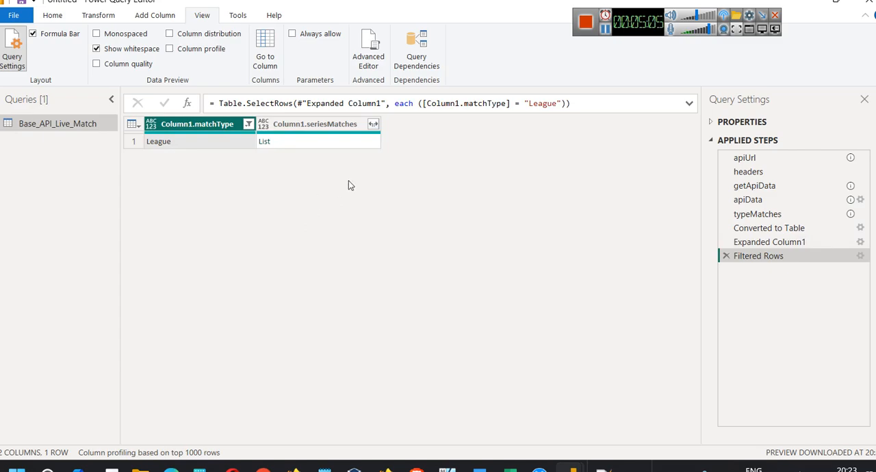
Expand Column1.seriesMatches to new rows and expand its records into seriesAdWrapper, keeping the original column name as prefix
click(373, 124)
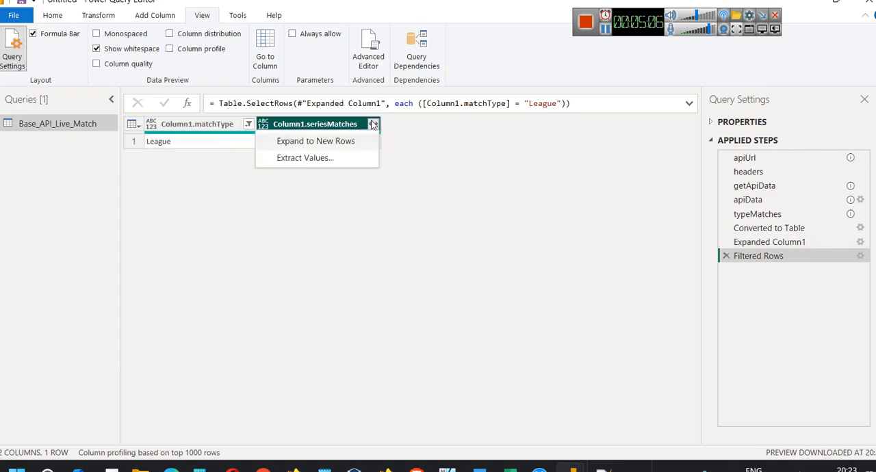
click(340, 142)
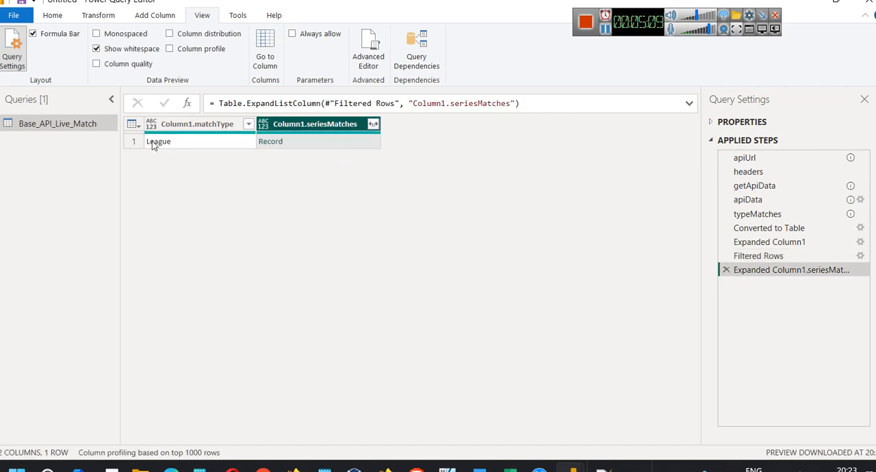
click(373, 124)
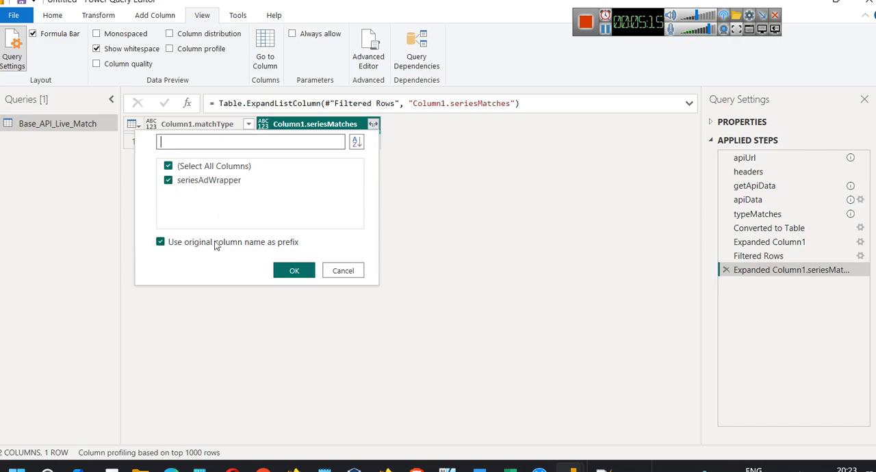
click(294, 271)
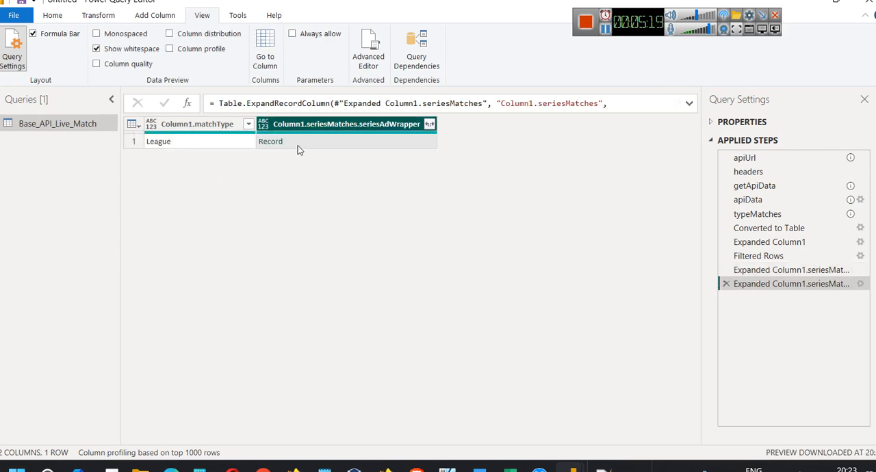
Expand the seriesAdWrapper records into seriesId, seriesName and matches with the original name as prefix, and expand the matches list to new rows
click(430, 124)
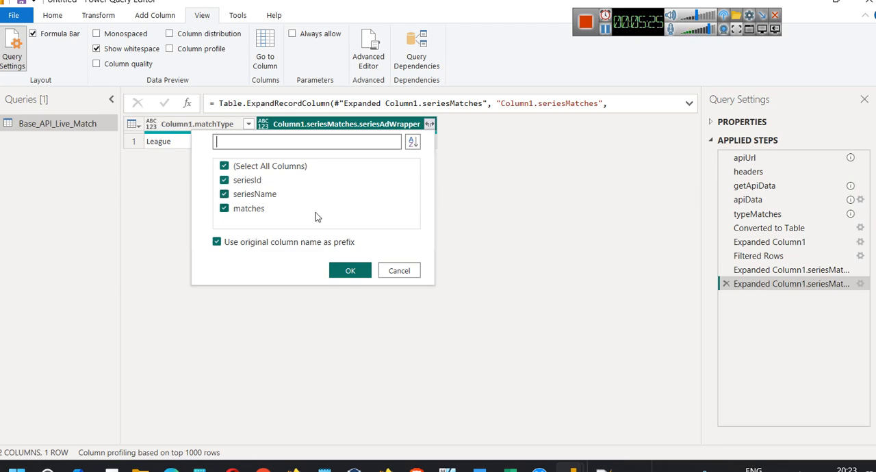
click(346, 270)
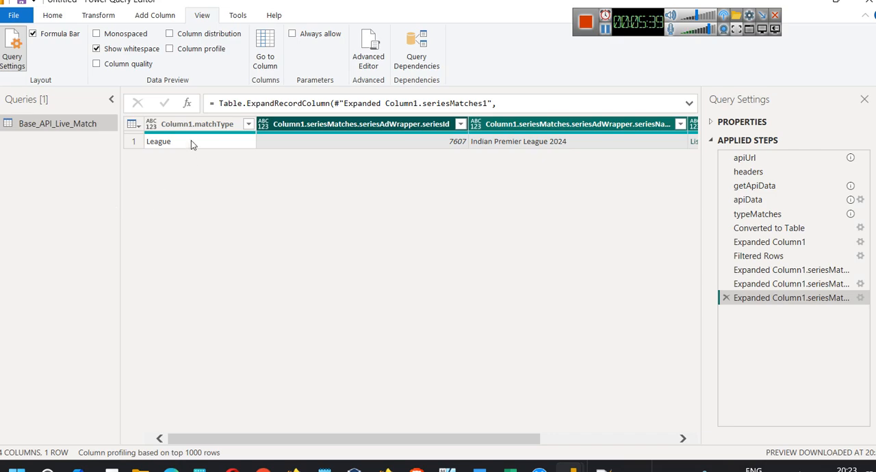
drag(482, 439, 615, 439)
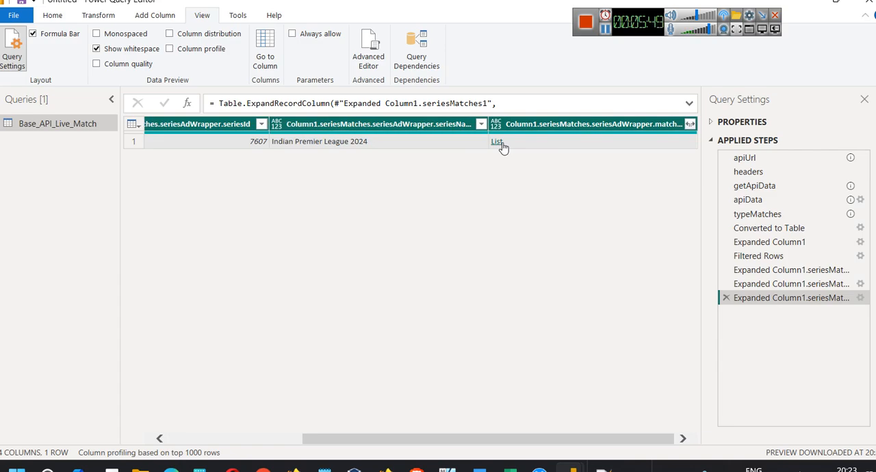
click(690, 125)
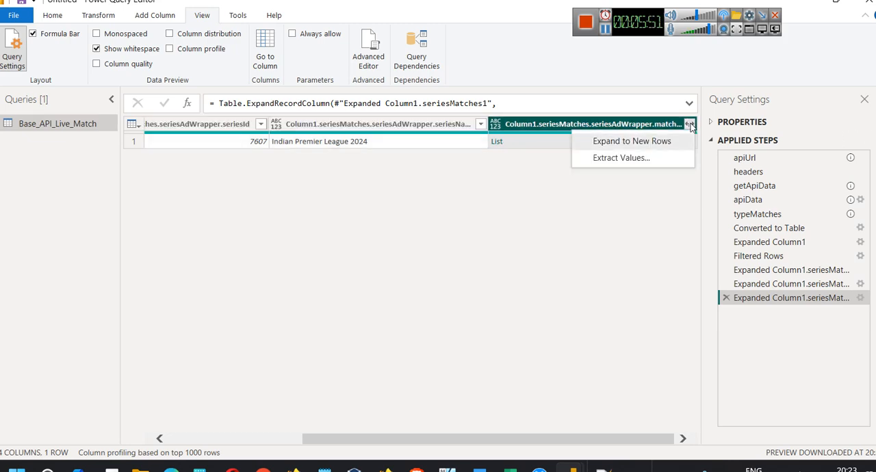
click(647, 141)
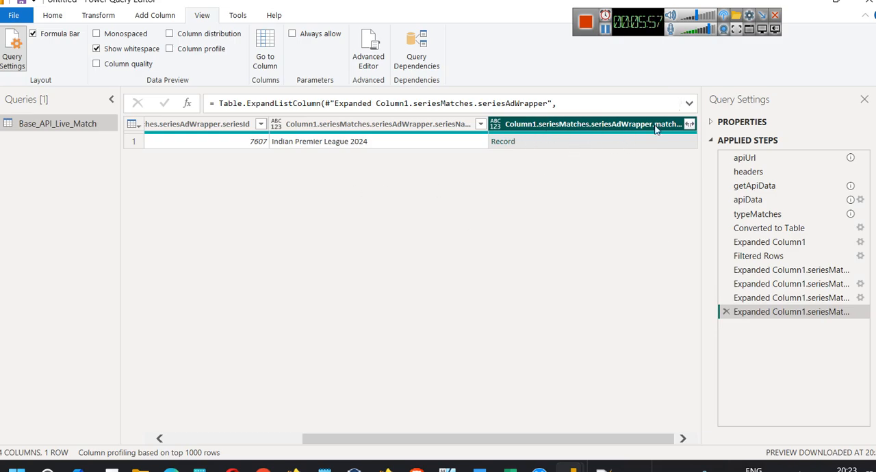
Expand the matches records into matchInfo and matchScore, and expand matchInfo into all its fields, keeping the original column name as prefix
click(689, 125)
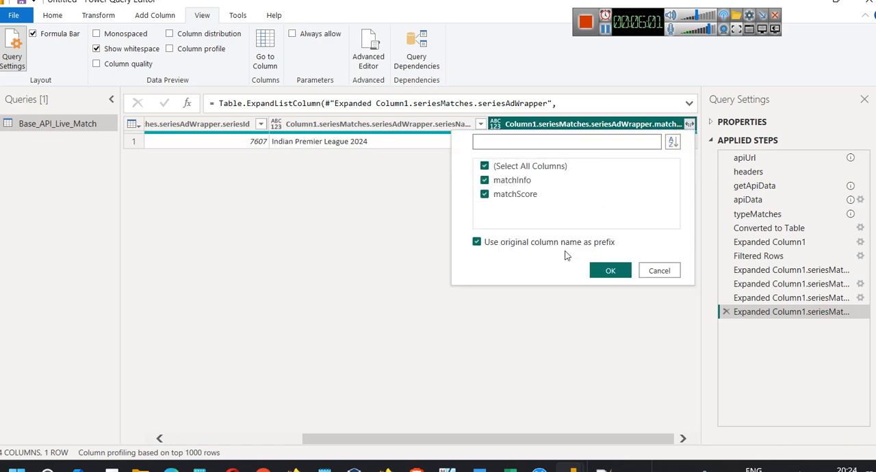
click(593, 273)
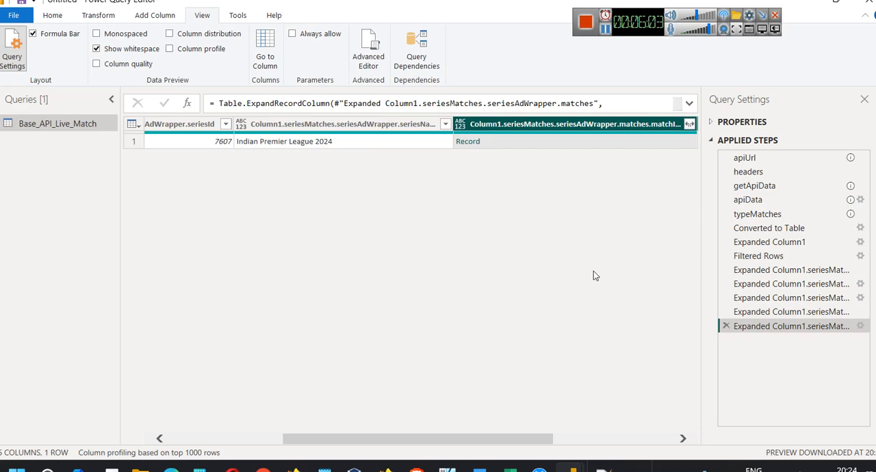
click(690, 124)
scroll(590, 205, down, 1)
scroll(606, 274, up, 1)
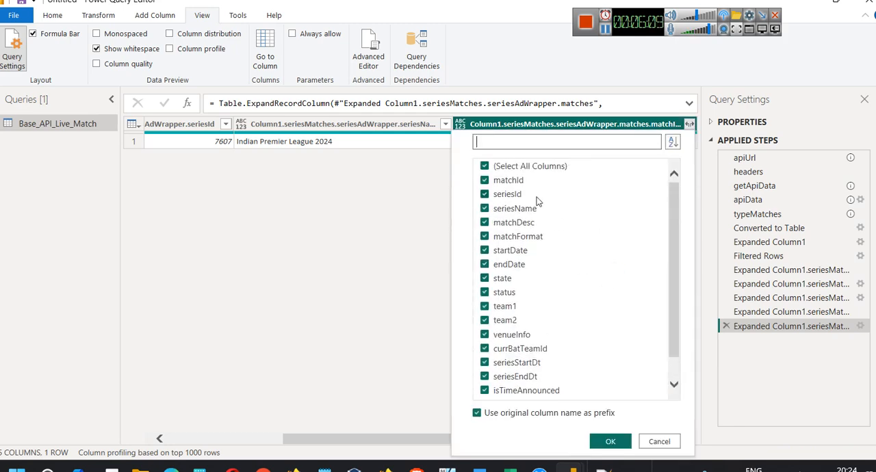
scroll(552, 235, down, 1)
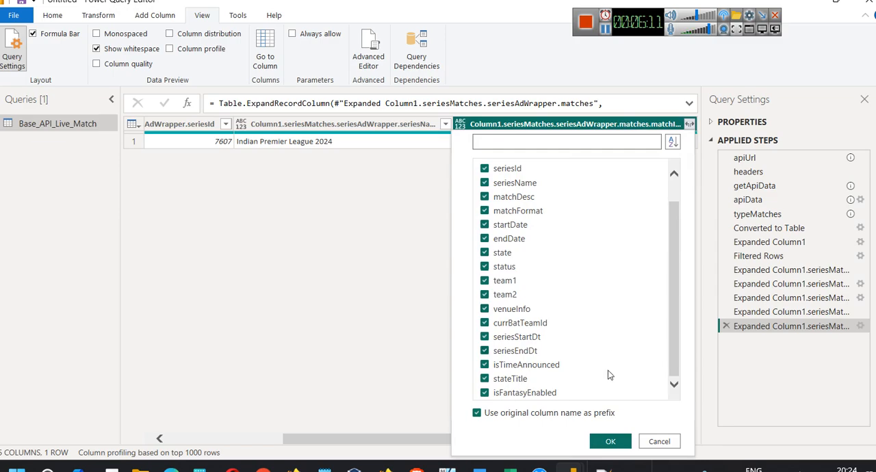
click(611, 443)
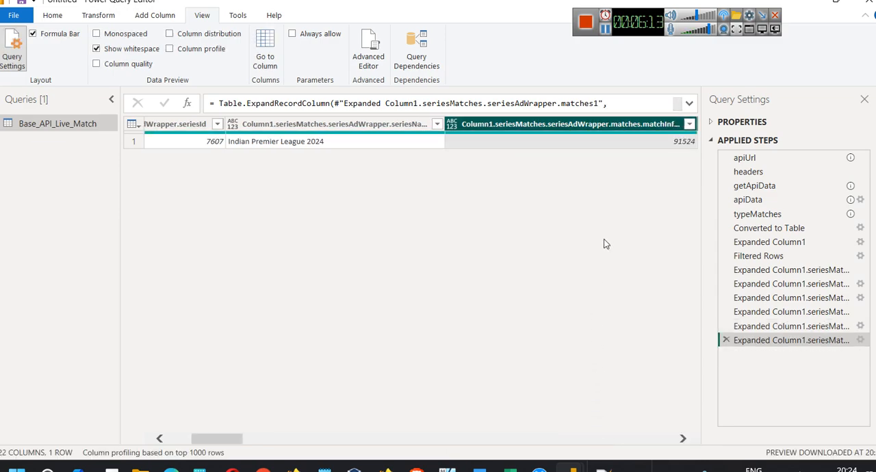
Expand the team1 and team2 record columns of matchInfo into teamId, teamName, teamSName and imageId, keeping the original column names as prefix
drag(227, 442, 424, 460)
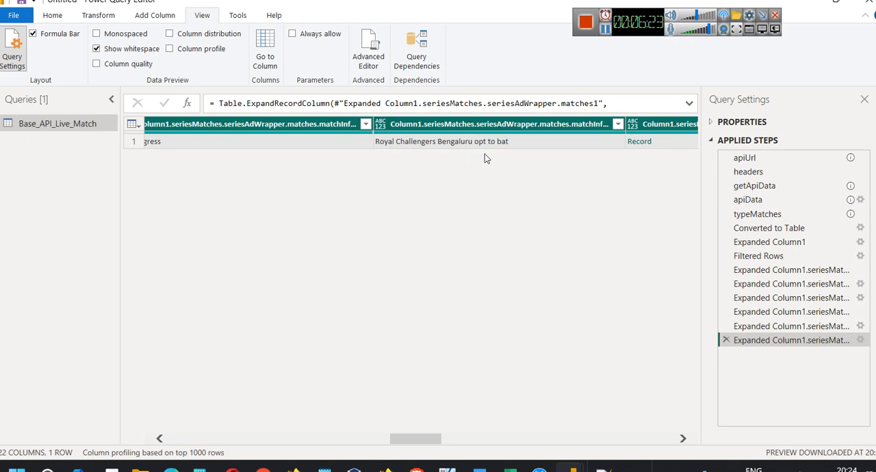
drag(434, 441, 470, 443)
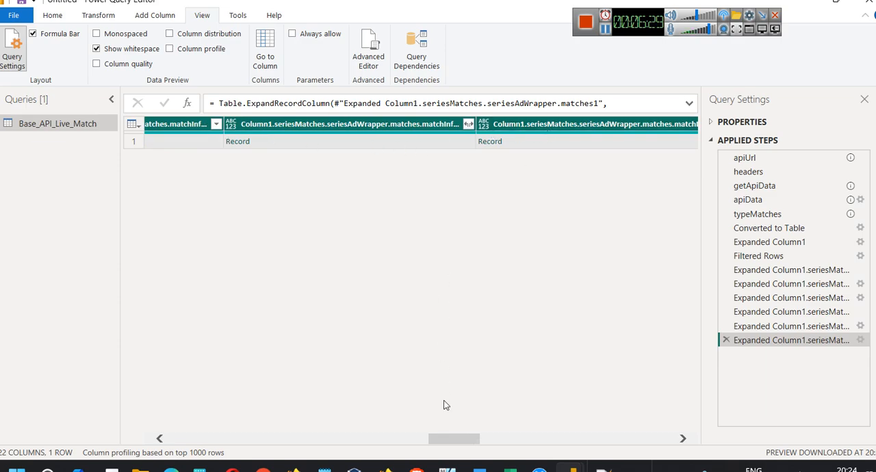
drag(448, 438, 201, 454)
drag(231, 457, 445, 468)
click(524, 124)
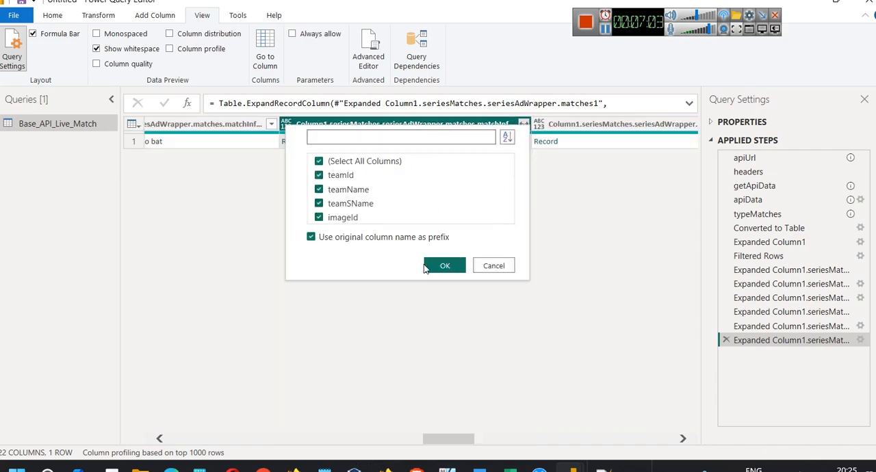
click(445, 268)
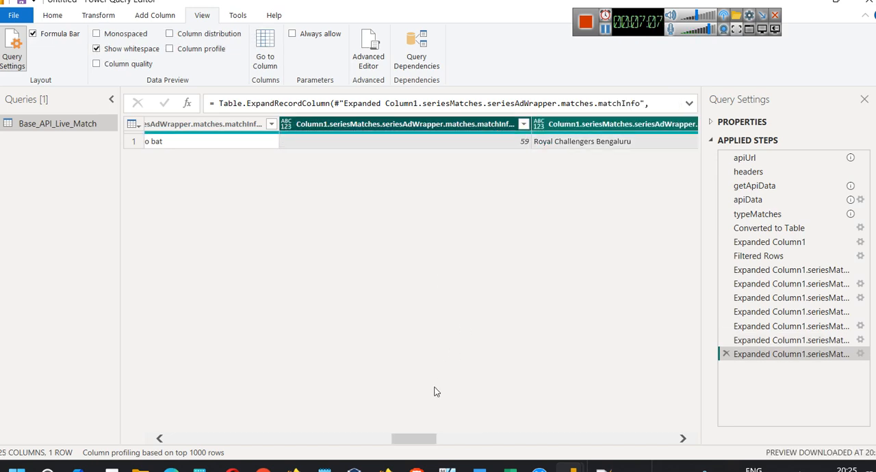
drag(416, 444, 504, 445)
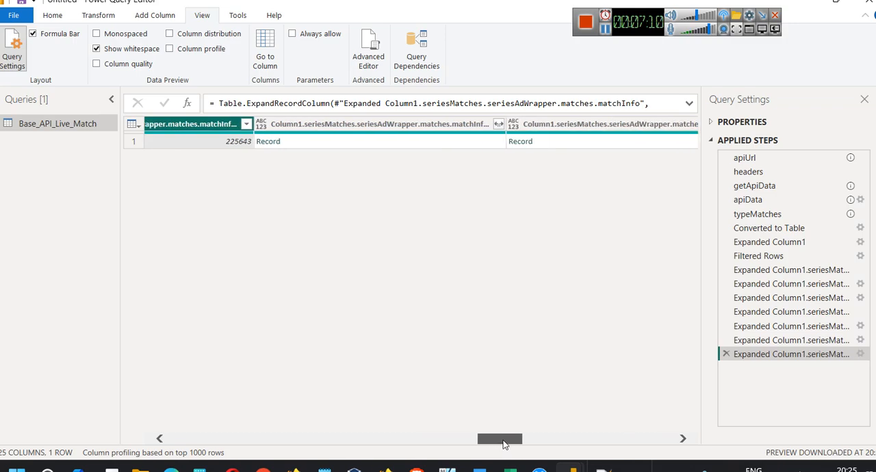
click(498, 124)
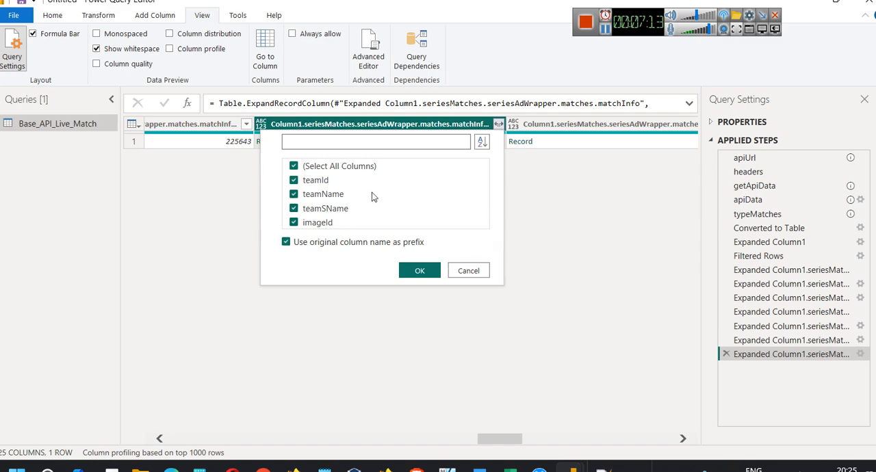
click(411, 270)
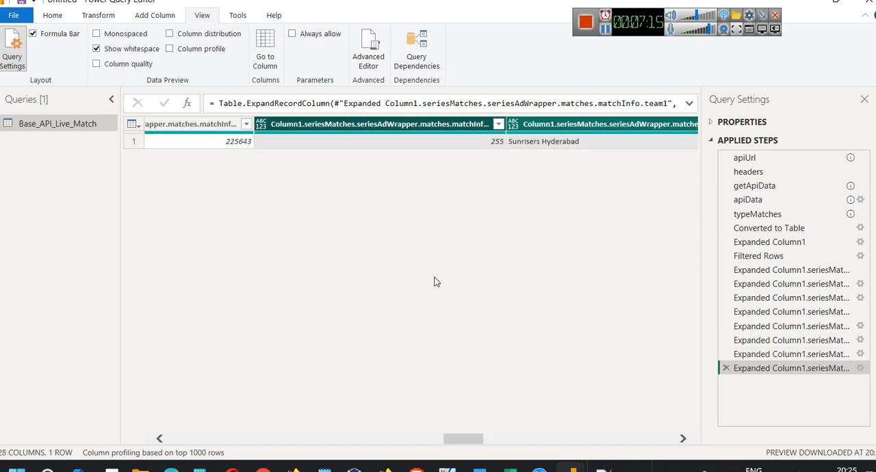
Expand the venueInfo record column into id, ground, city and timezone only, leaving out latitude and longitude
drag(465, 442, 548, 456)
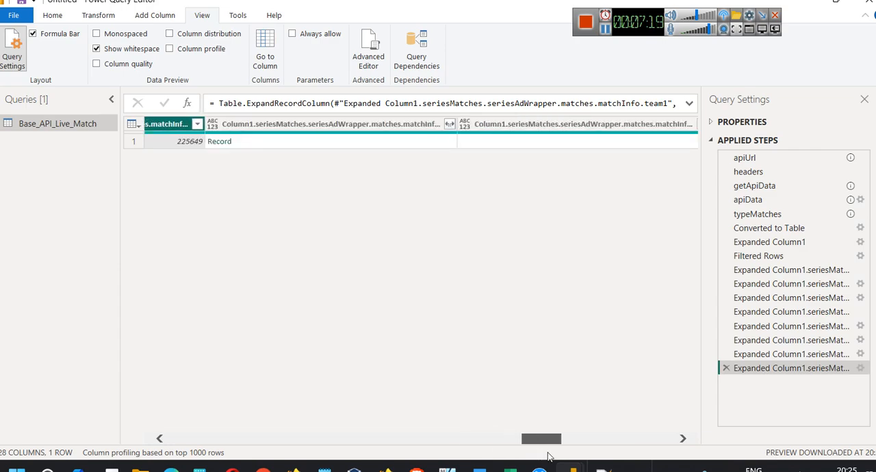
click(449, 124)
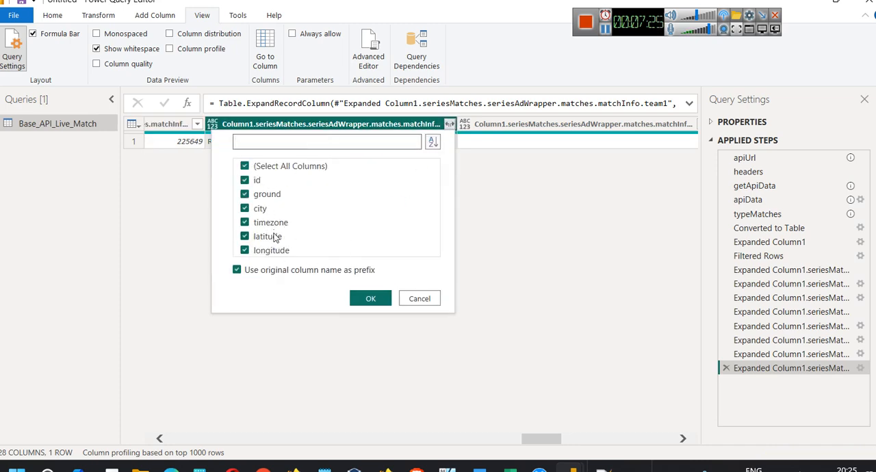
click(246, 250)
click(245, 237)
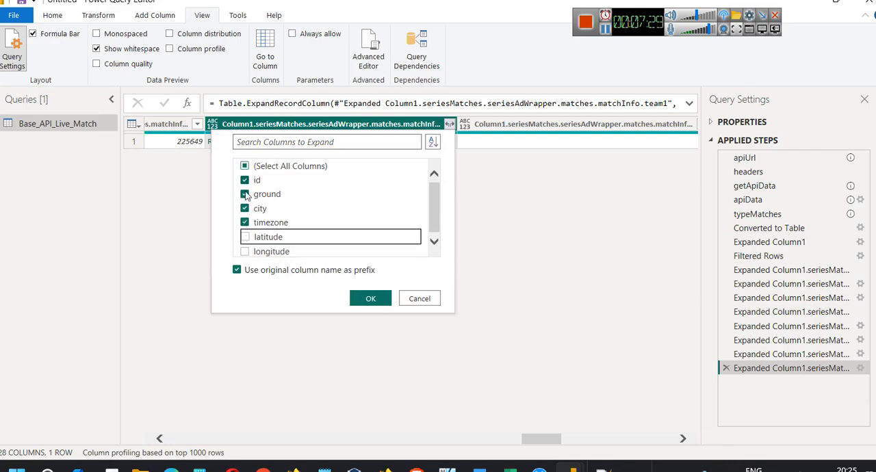
click(365, 299)
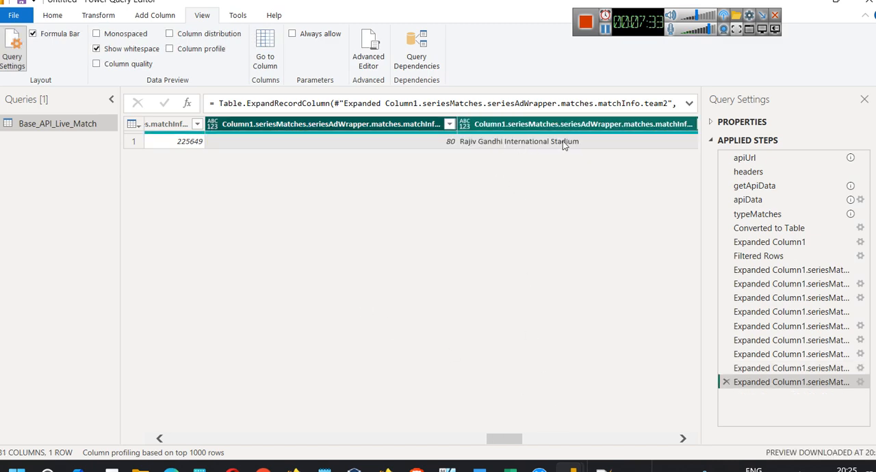
Expand matchScore through team1Score and inngs1 down to inningsId, runs, wickets and overs, keeping the original column names as prefix
drag(504, 434, 720, 460)
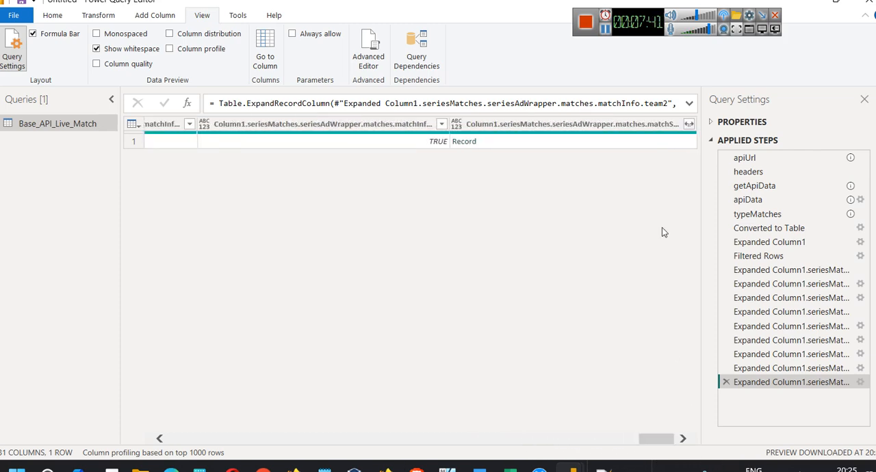
click(690, 123)
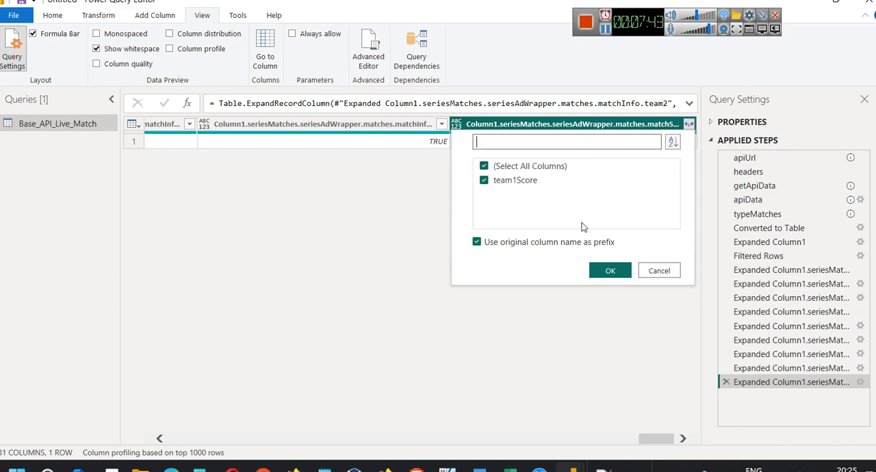
click(609, 269)
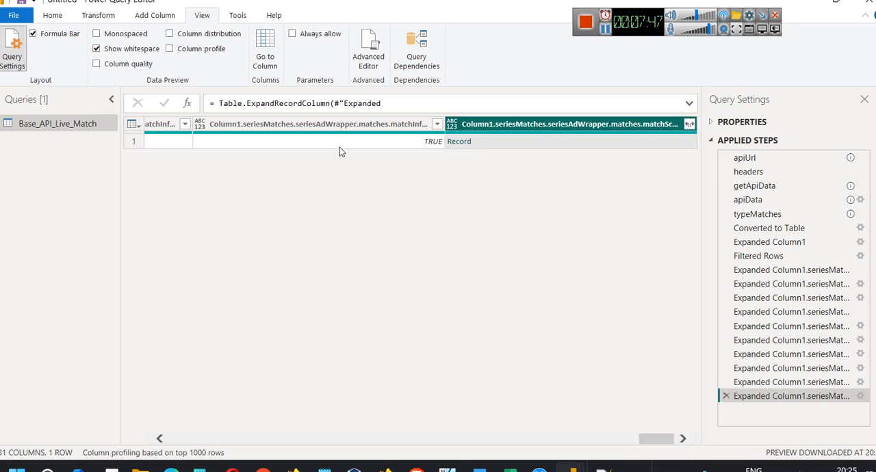
click(688, 124)
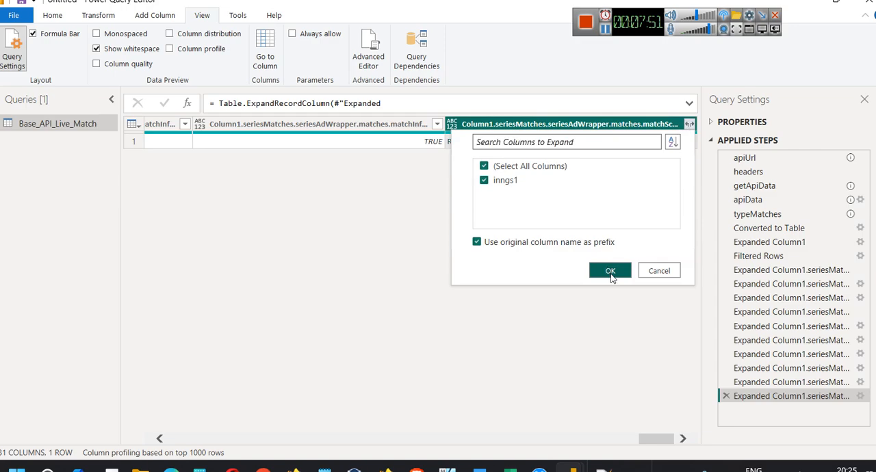
click(611, 271)
click(689, 124)
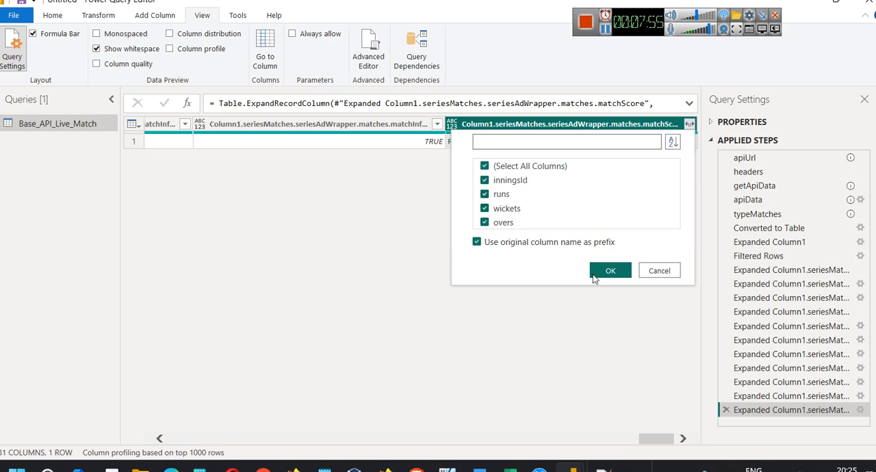
click(606, 270)
drag(623, 441, 674, 446)
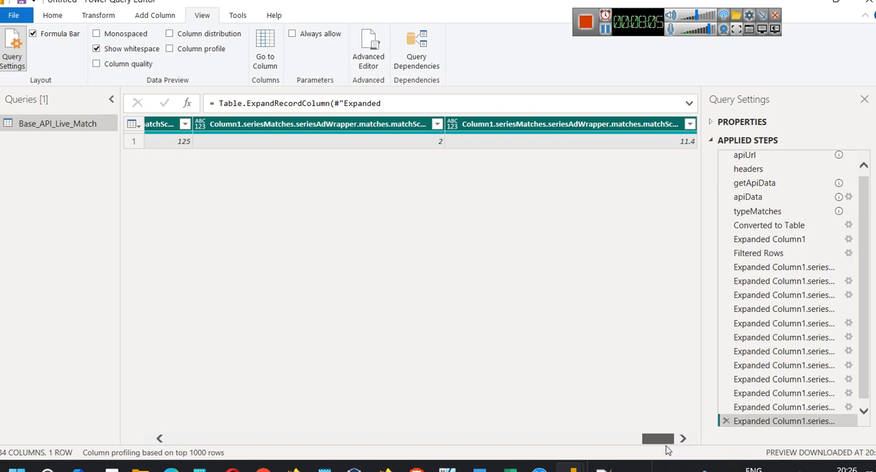
drag(669, 446, 650, 446)
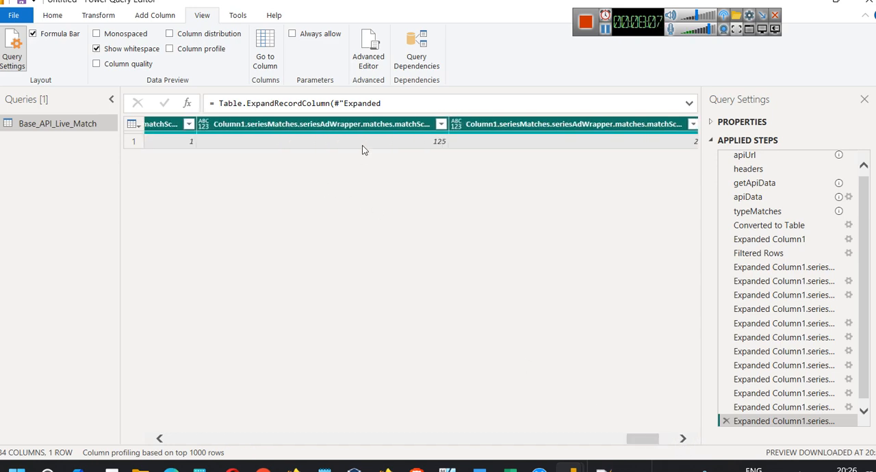
right_click(393, 129)
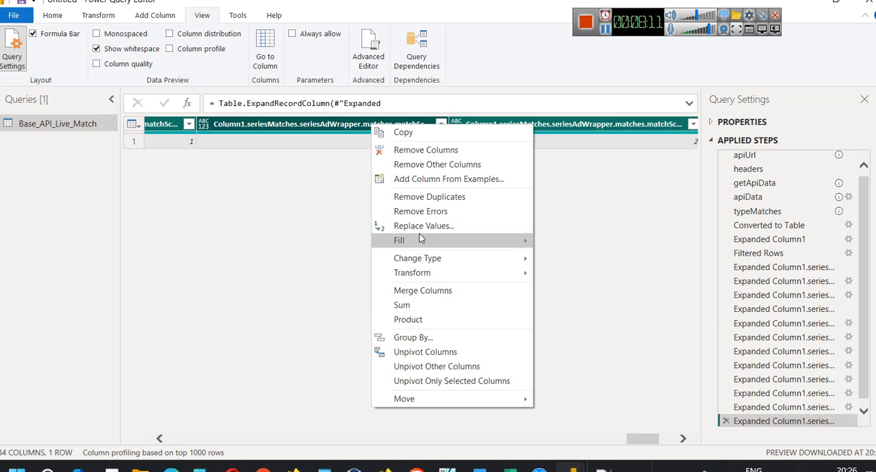
mouse_move(431, 274)
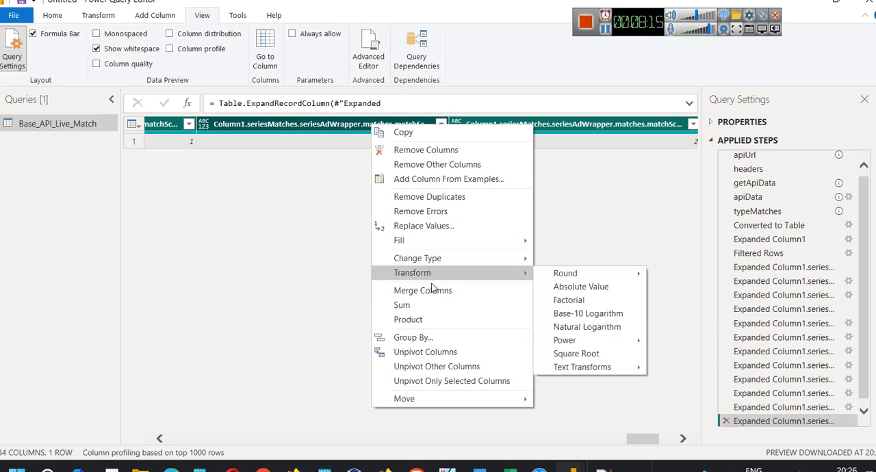
click(605, 31)
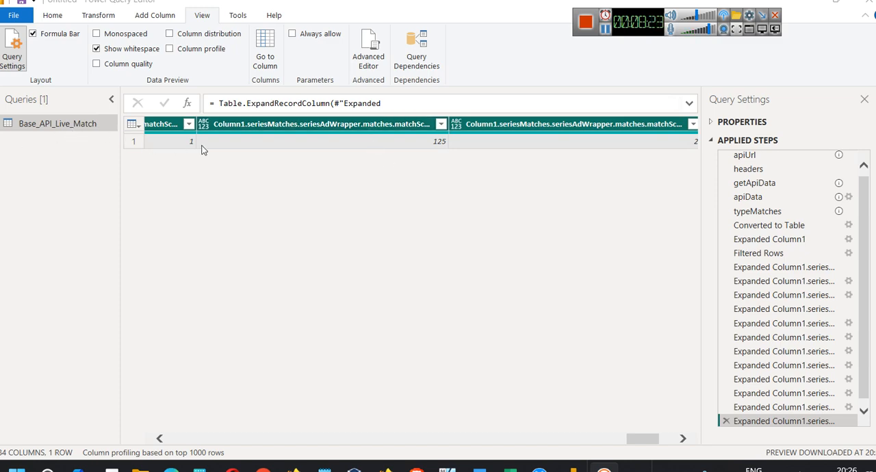
right_click(48, 124)
click(25, 130)
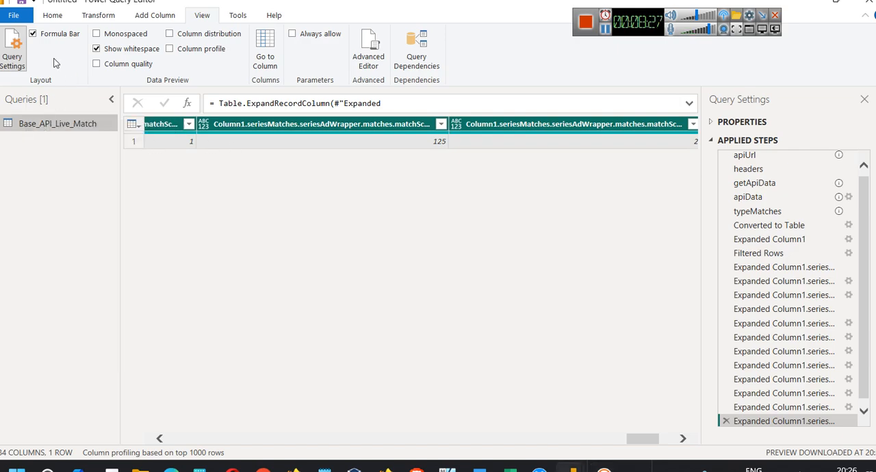
Close the query editor and apply the changes, then list the fields of the Base_API_Live_Match table in the report
click(20, 19)
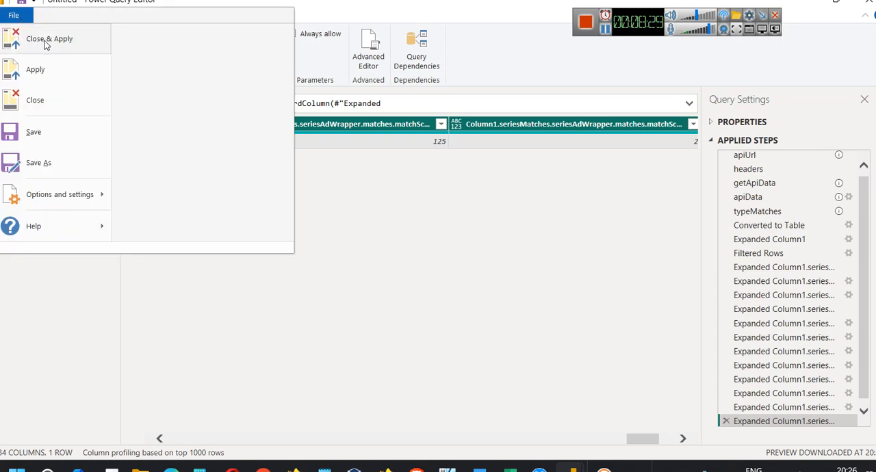
click(42, 39)
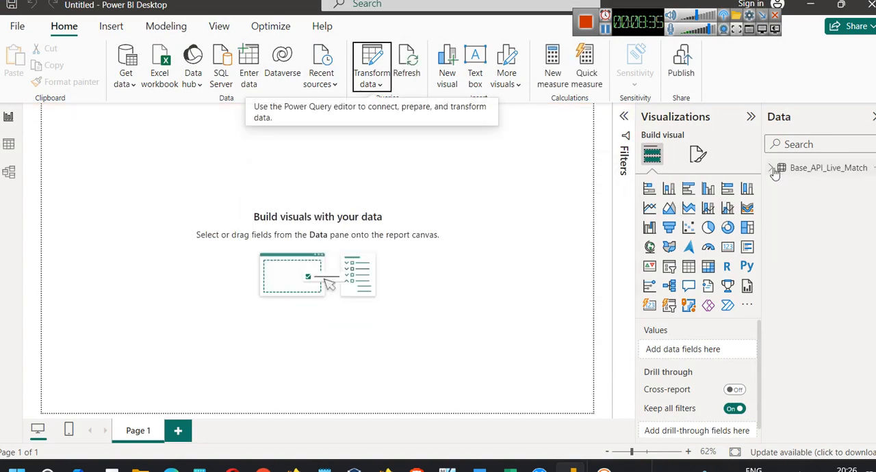
click(773, 169)
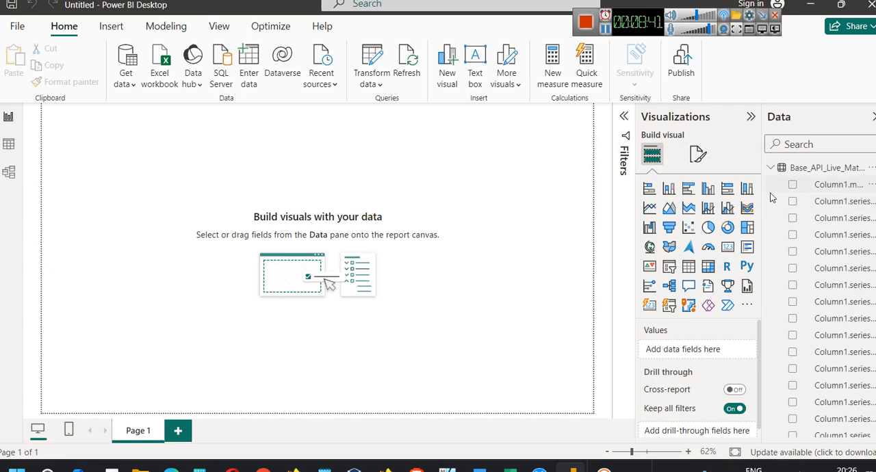
Widen the field list and rename the field below Column1.matchType as Current_Bat_Team_Id
drag(760, 196, 595, 199)
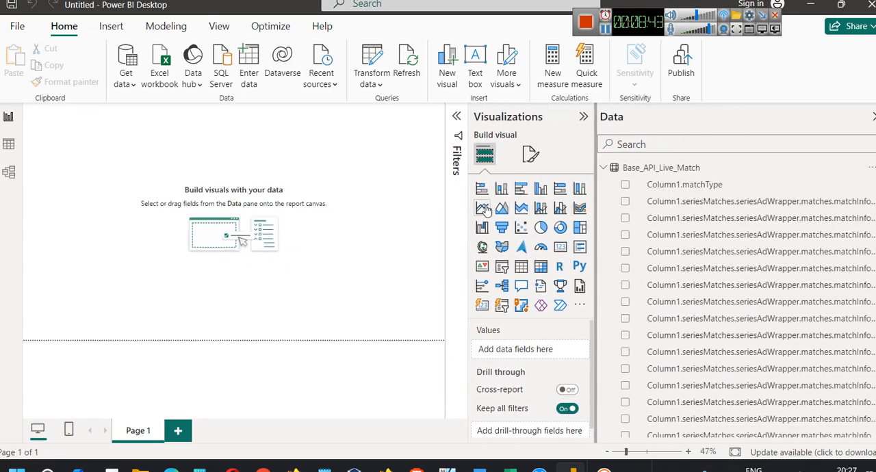
right_click(795, 202)
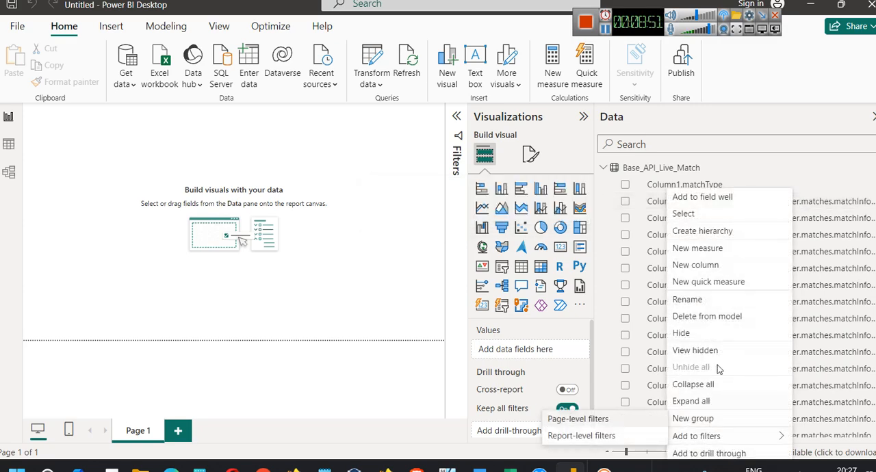
click(685, 300)
text(Current)
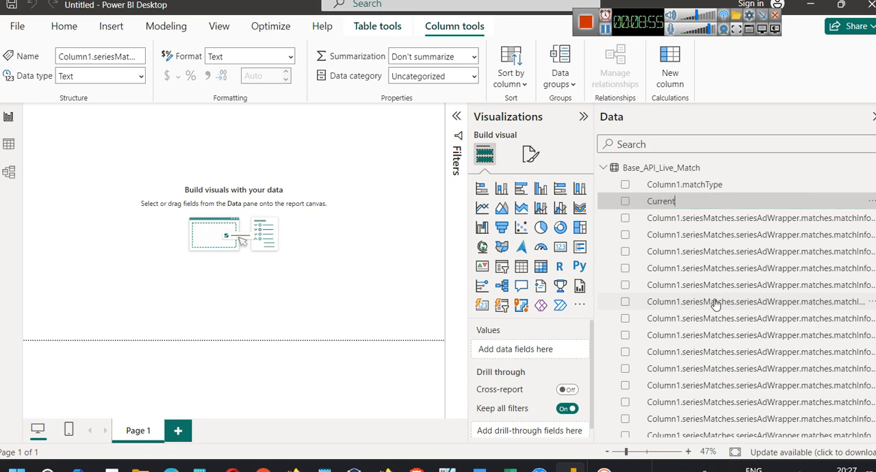
text(_Bat_Team_Id)
key(Return)
Rename the seriesAdWrapper.seriesName field as SeriesName
scroll(781, 274, down, 5)
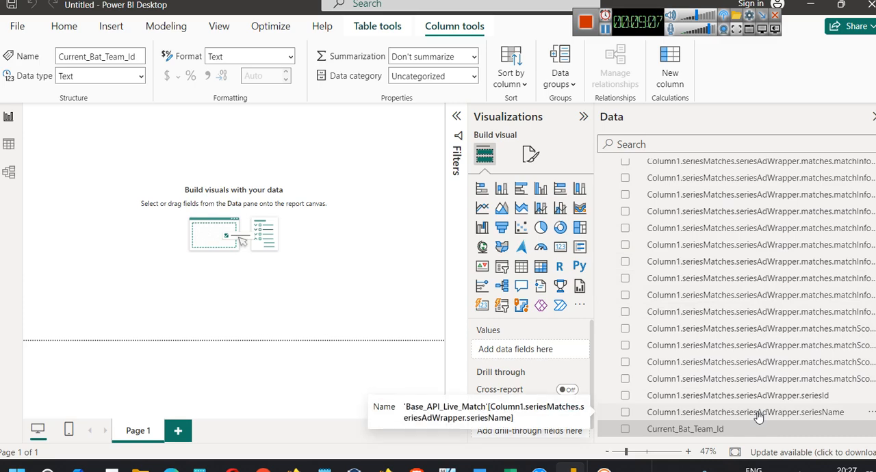
right_click(759, 416)
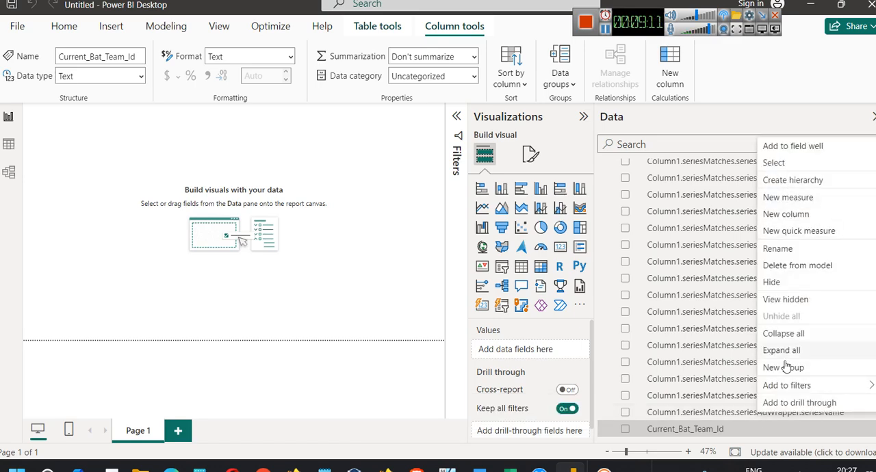
click(779, 251)
text(Se)
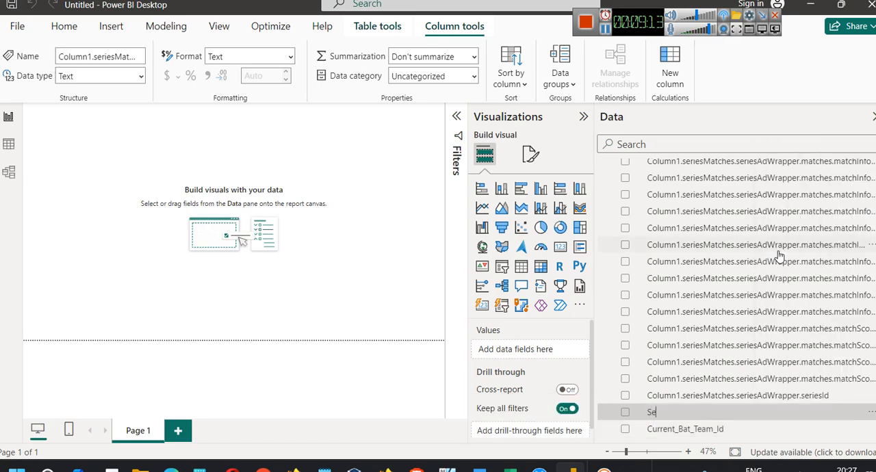
text(riesName)
key(Return)
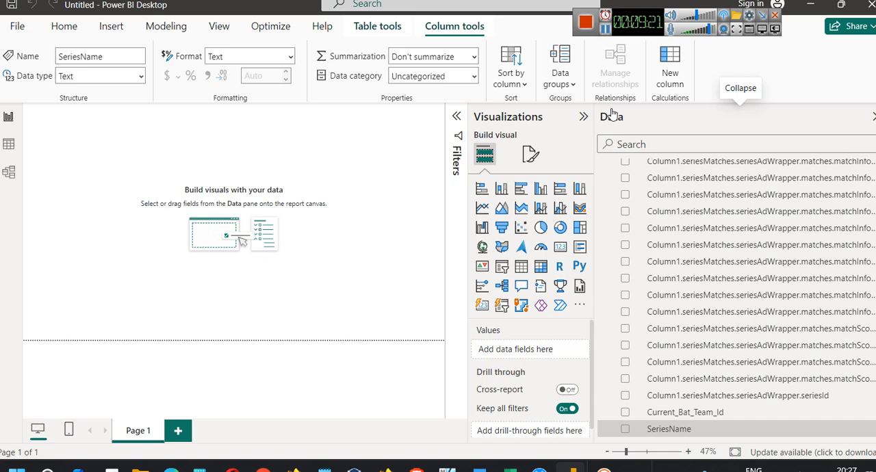
Rename the seriesAdWrapper.seriesId field as SeriesId
right_click(727, 405)
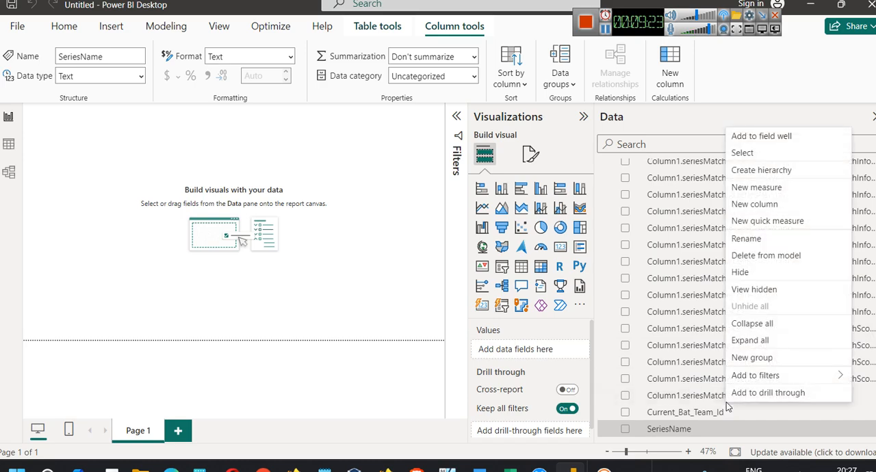
click(779, 242)
text(SeriesId)
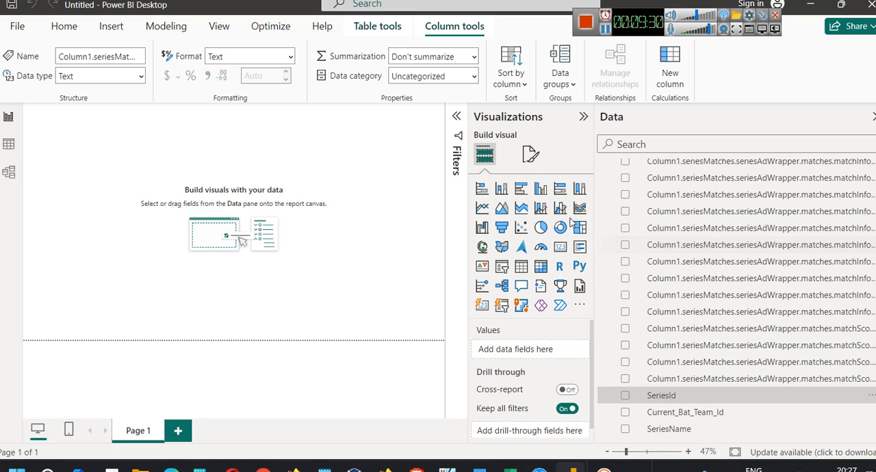
click(416, 258)
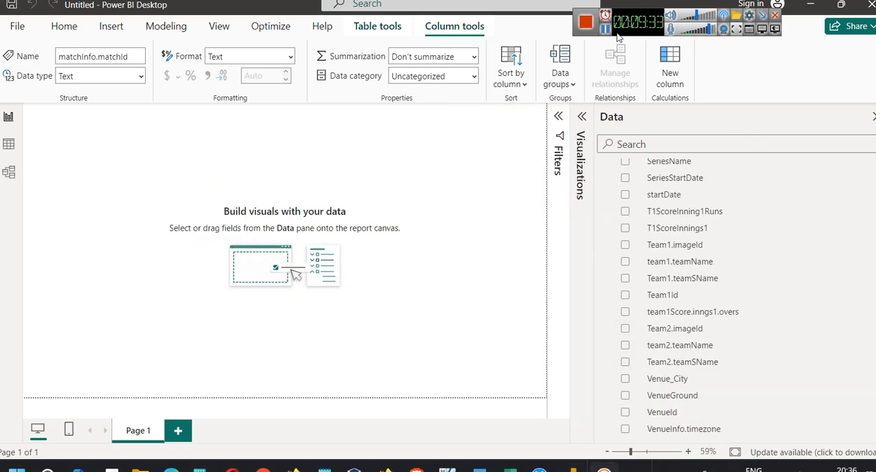
Add a card visual showing team2.teamName and move it right, leaving space for another card on its left
scroll(699, 346, up, 6)
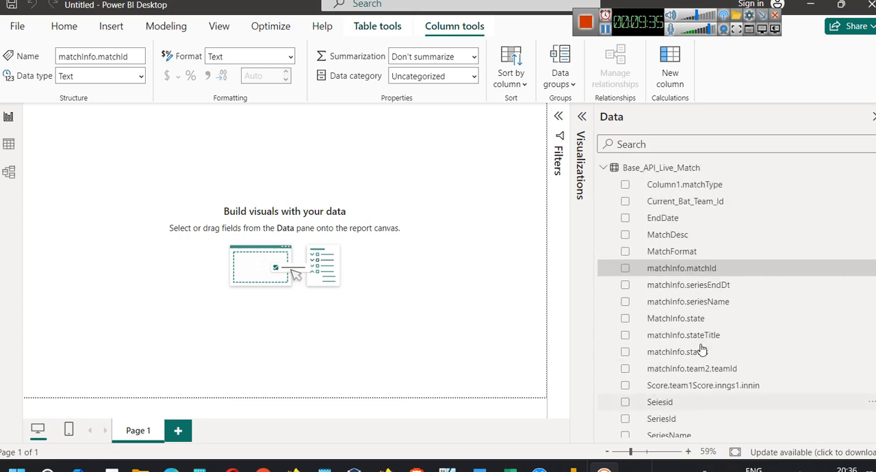
scroll(702, 350, down, 5)
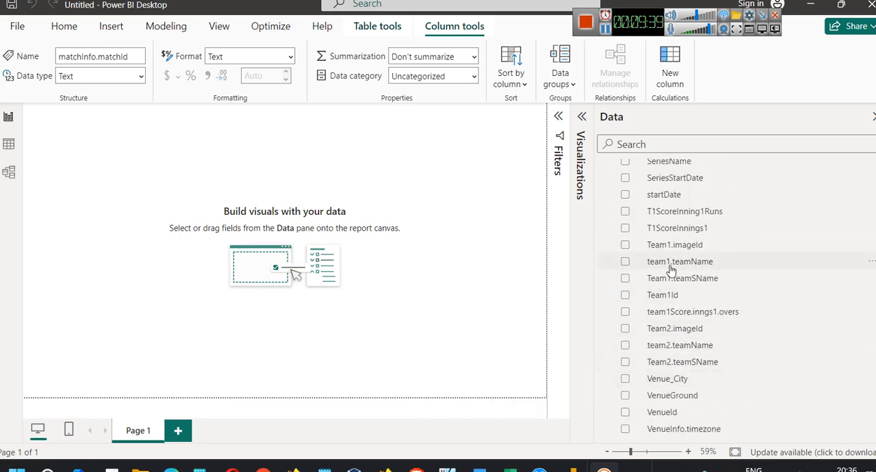
click(582, 118)
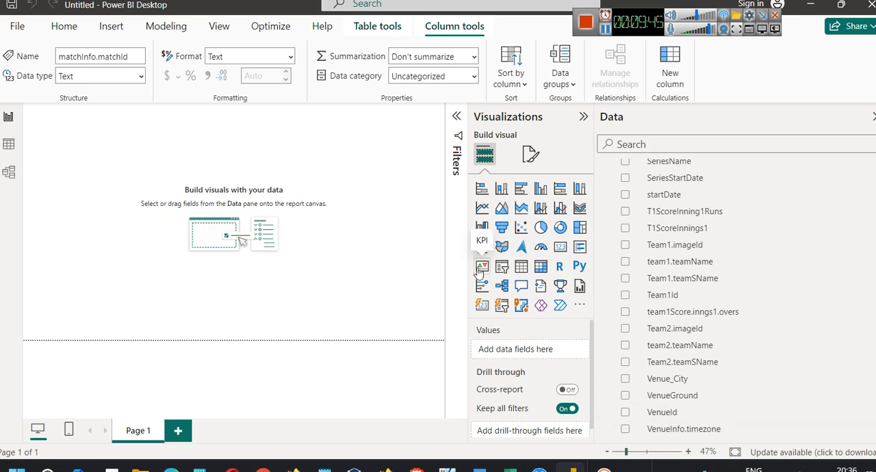
click(560, 246)
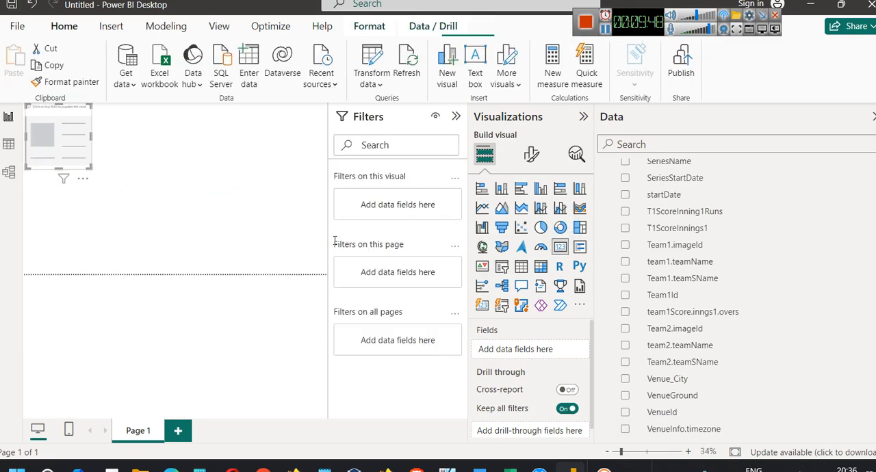
click(456, 117)
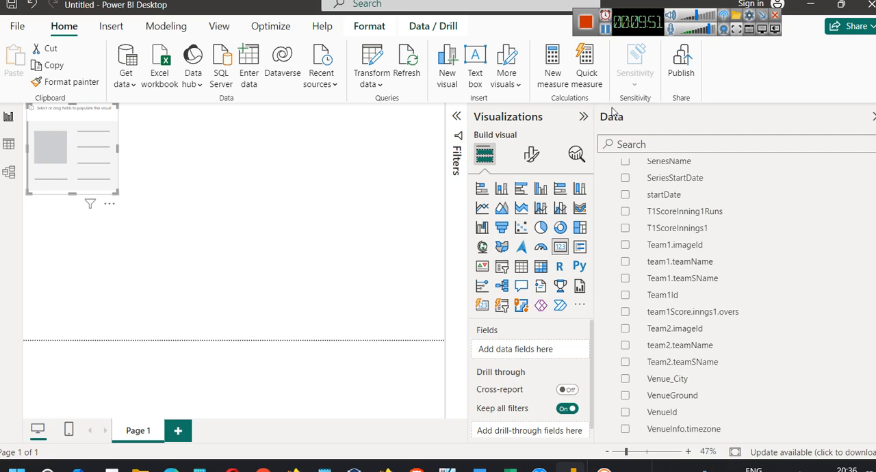
drag(595, 117, 694, 116)
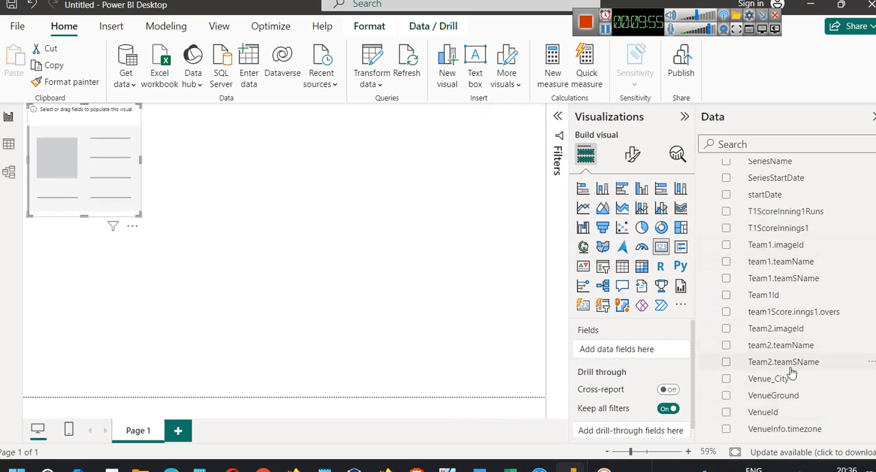
drag(790, 354, 87, 280)
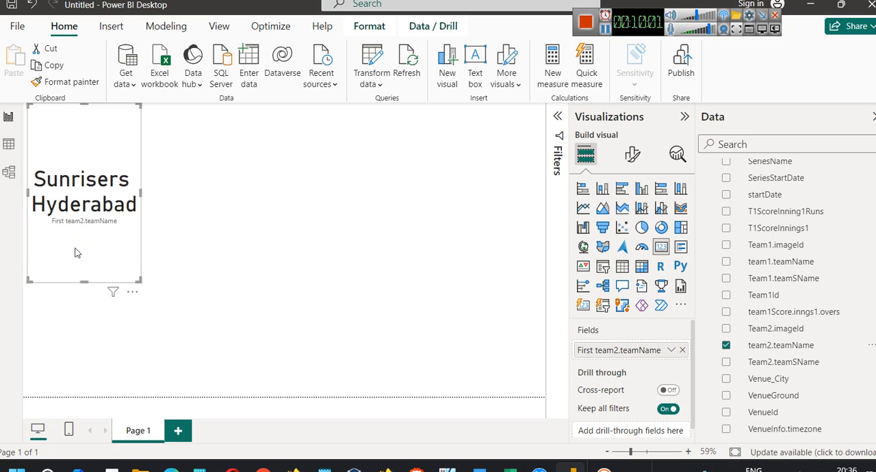
drag(76, 163, 228, 126)
click(309, 183)
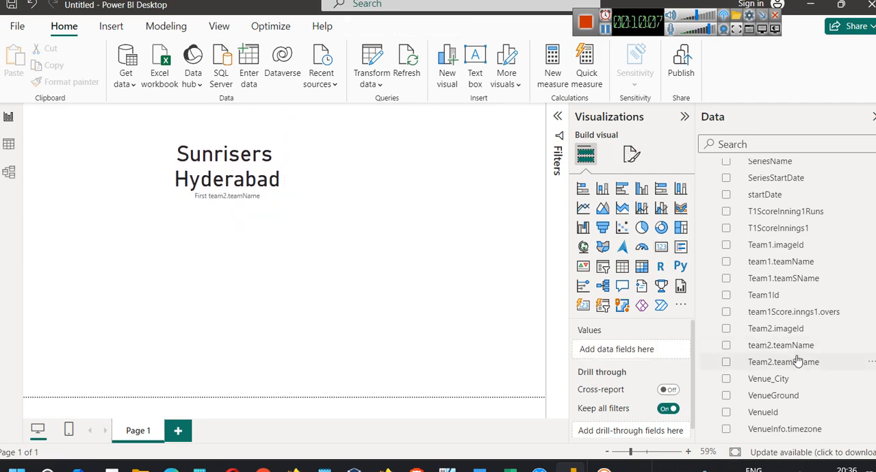
Add a second card showing team1.teamName, enlarge it to fit the full name, and shift the team2 card slightly down beside it
click(662, 248)
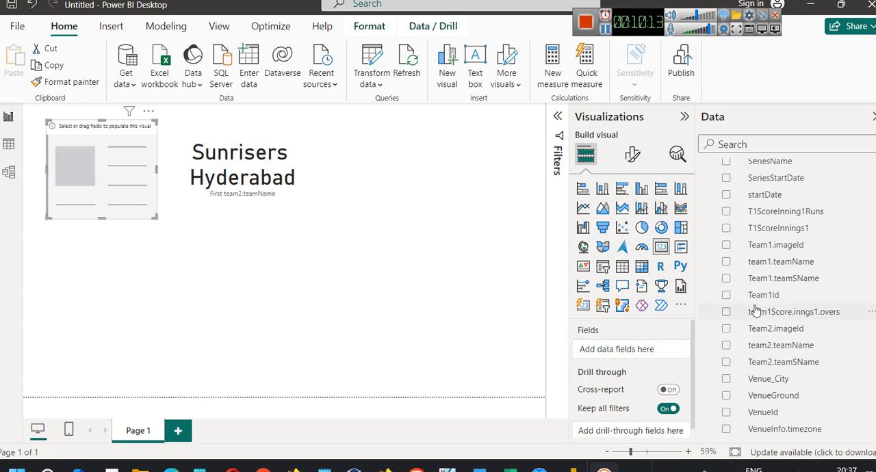
drag(791, 265, 103, 166)
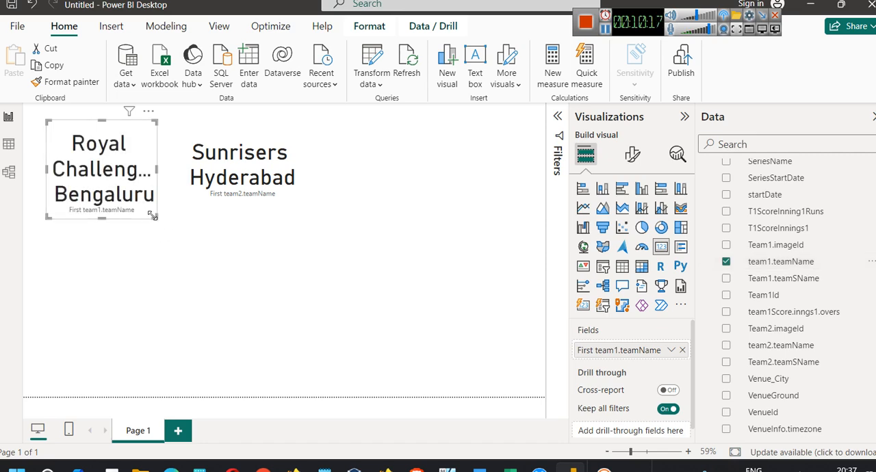
drag(152, 215, 171, 225)
click(245, 171)
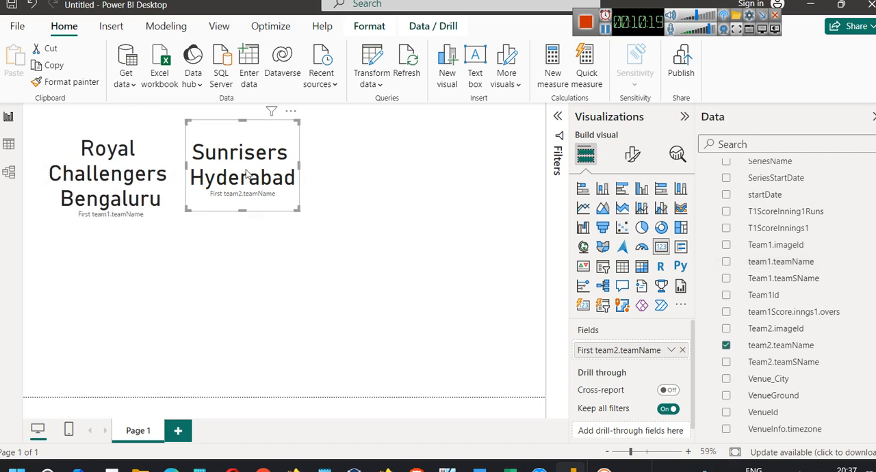
drag(245, 171, 245, 180)
click(404, 200)
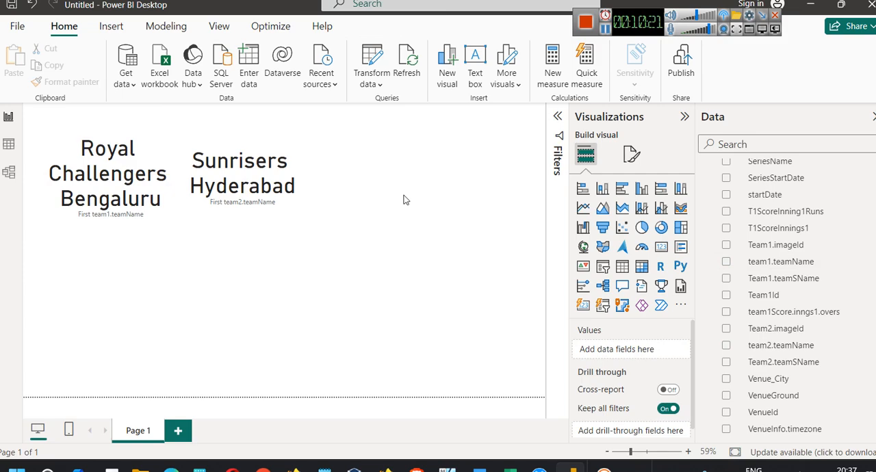
scroll(780, 274, up, 5)
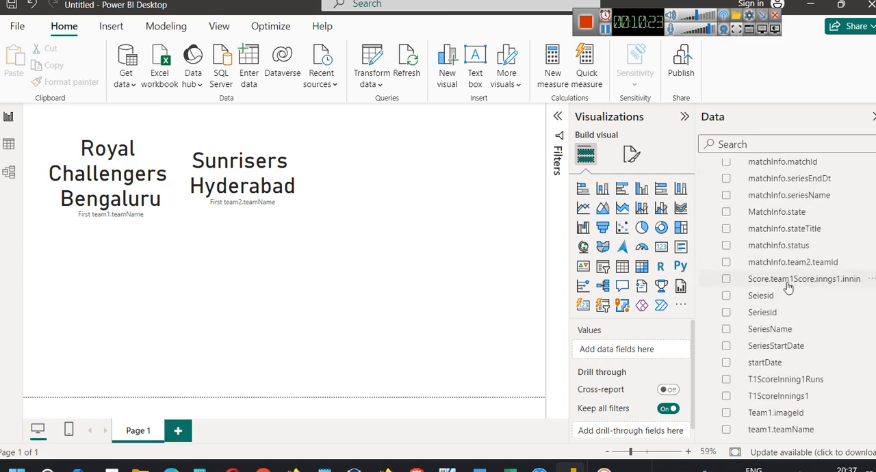
scroll(793, 286, down, 1)
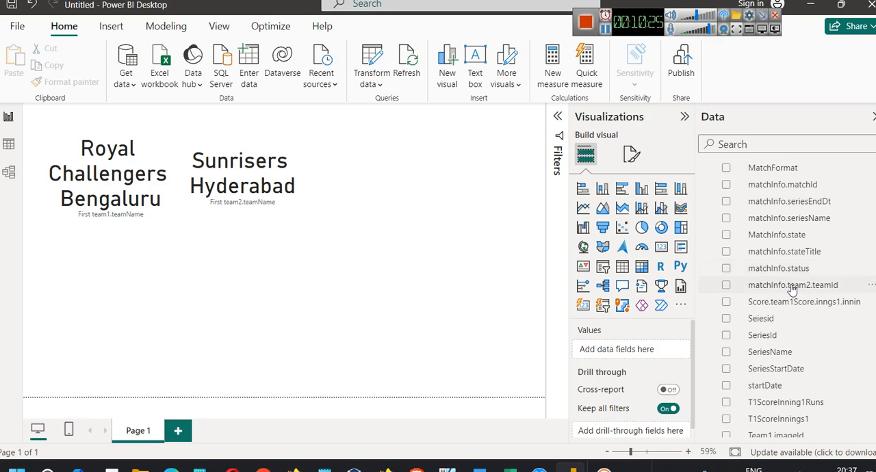
scroll(800, 326, down, 1)
scroll(805, 322, down, 4)
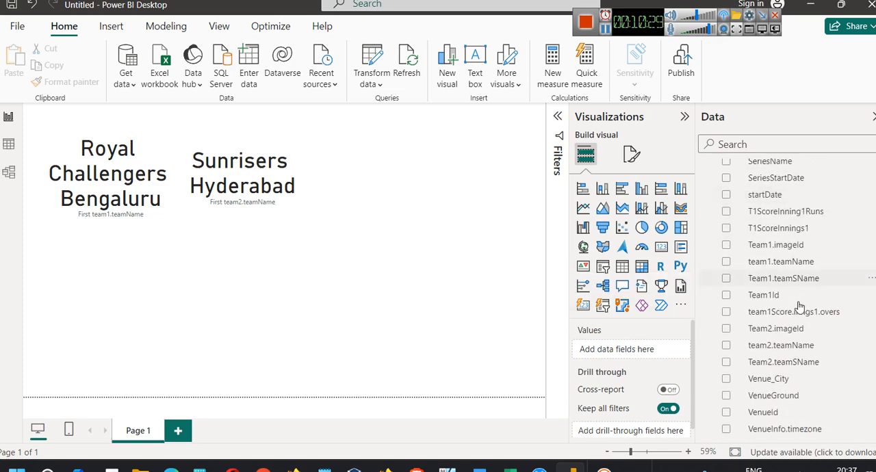
click(661, 248)
drag(130, 282, 426, 177)
key(Delete)
Insert a filled map below the team1 card with Venue_City as its location
click(603, 247)
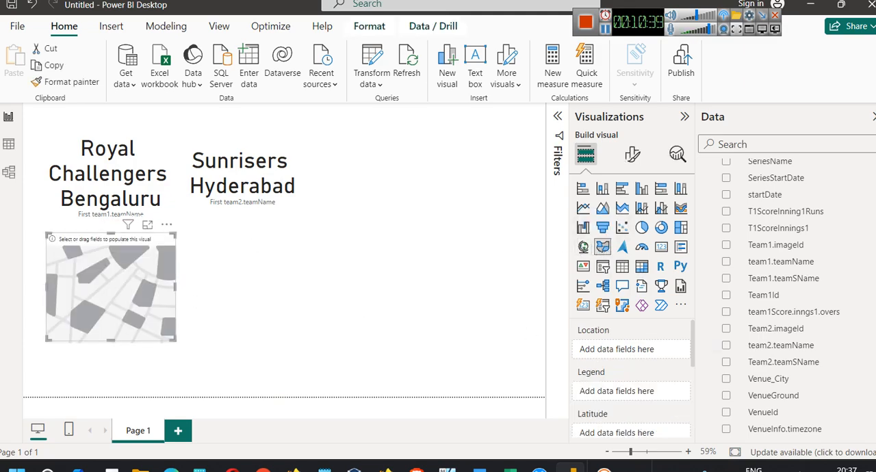
drag(759, 378, 102, 294)
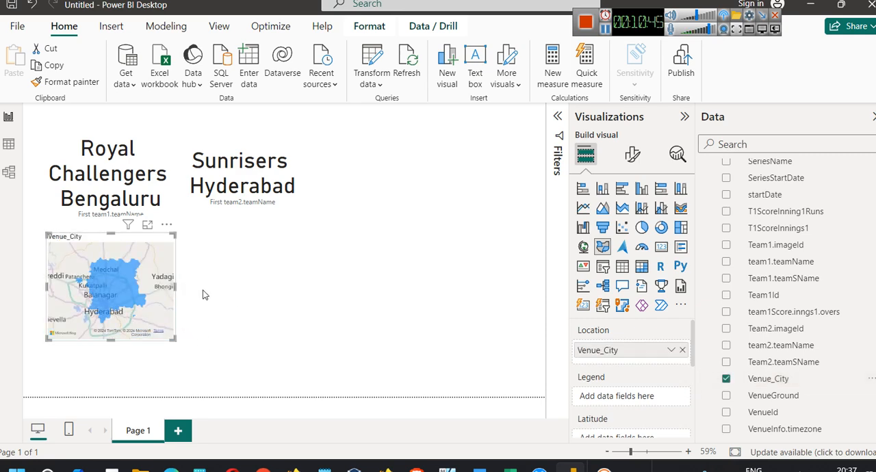
mouse_move(115, 295)
Try VenueGround as the legend of the Venue_City map
drag(781, 403, 103, 285)
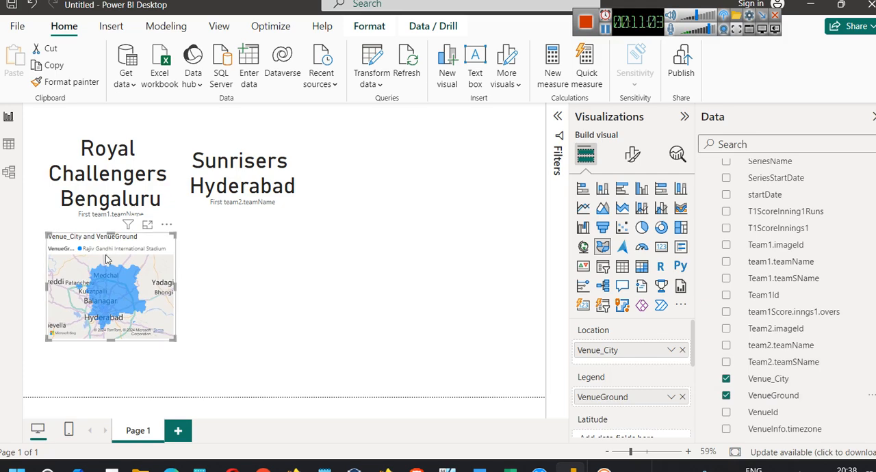
scroll(647, 389, down, 1)
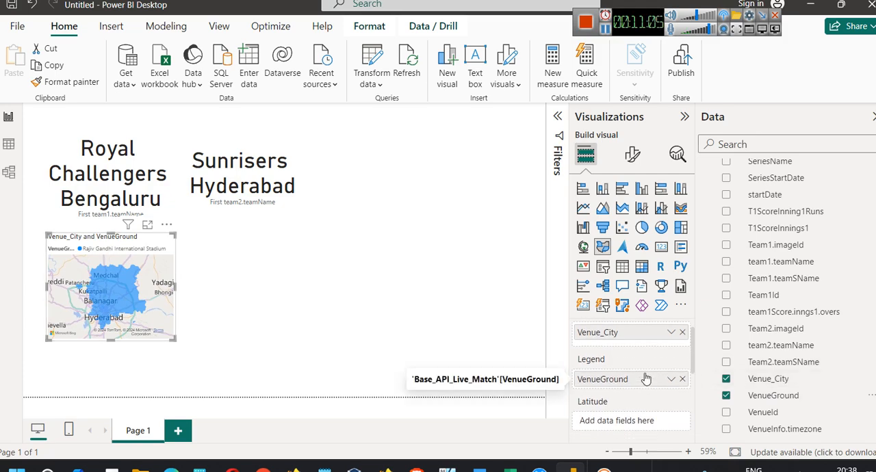
scroll(636, 384, up, 1)
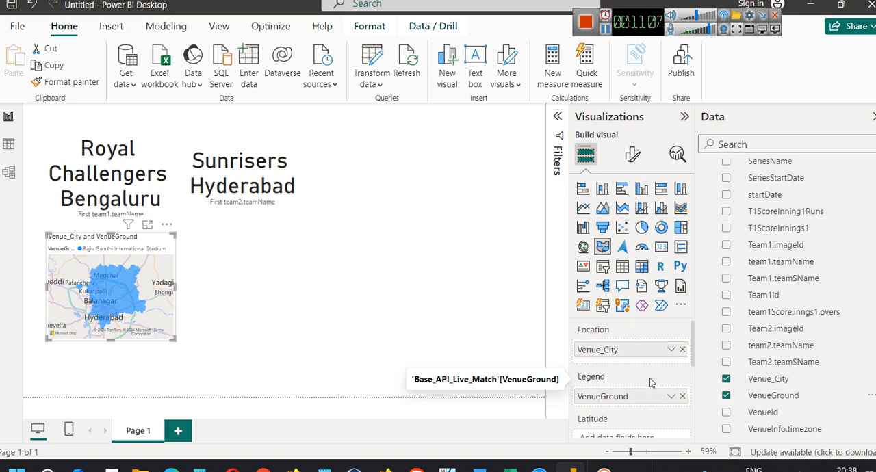
scroll(648, 384, down, 1)
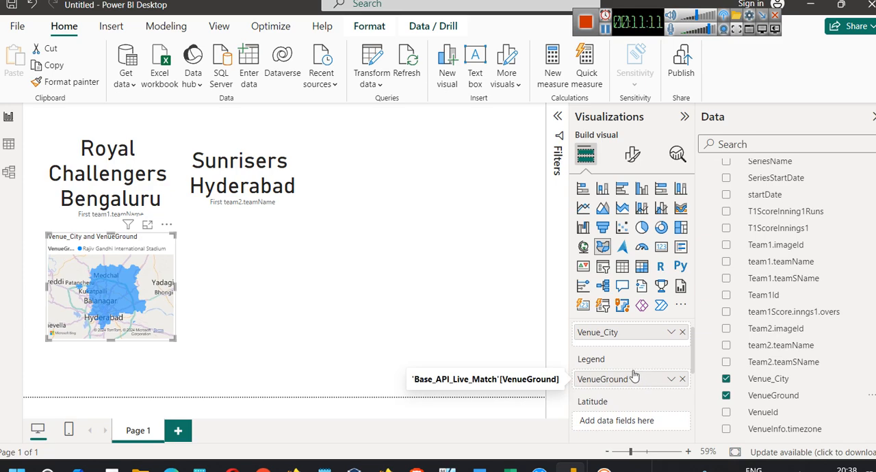
Remove Venue_City from the map's location, undo that removal, and take VenueGround off the legend instead
click(682, 332)
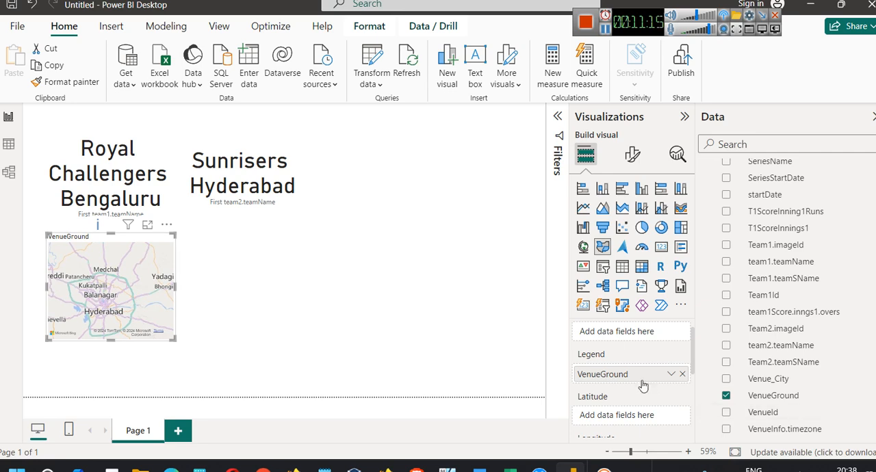
key(ctrl+z)
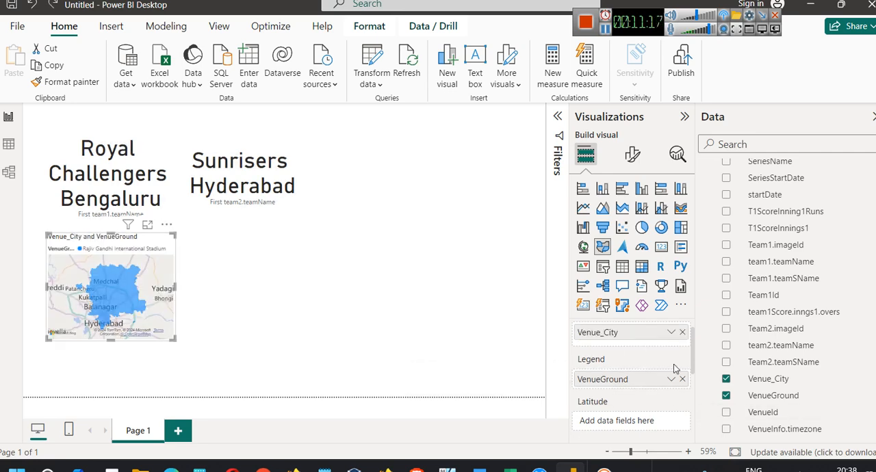
drag(684, 382, 342, 349)
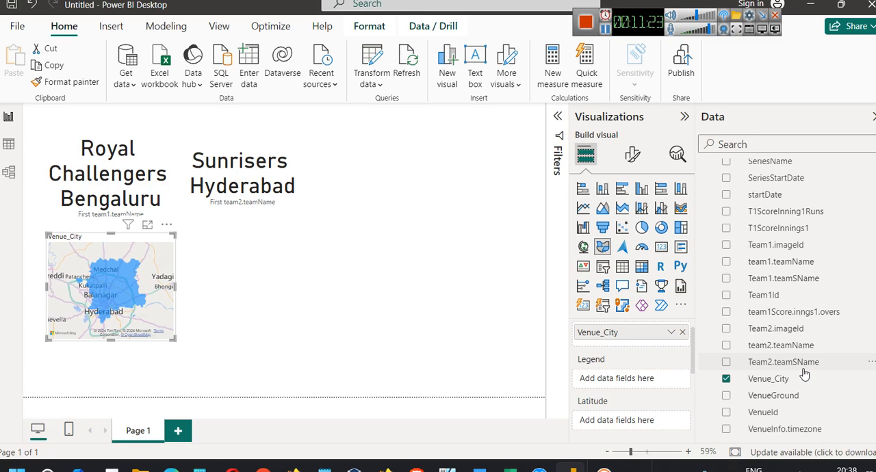
scroll(794, 387, up, 5)
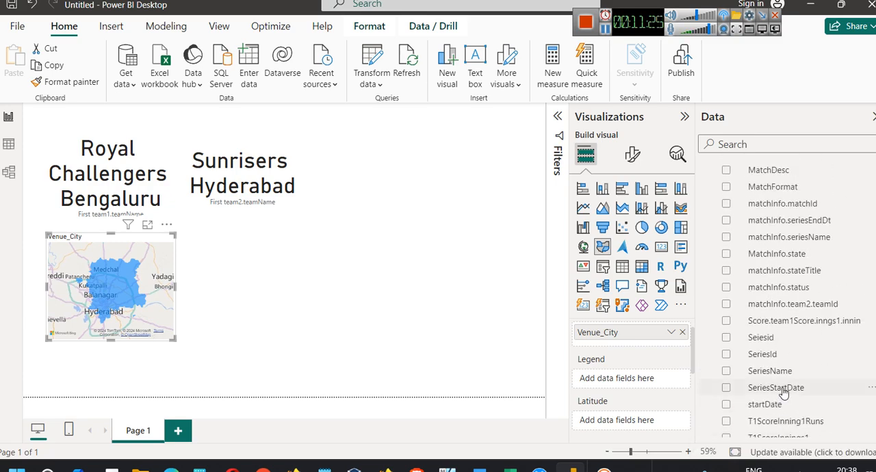
scroll(774, 383, down, 3)
scroll(758, 374, down, 1)
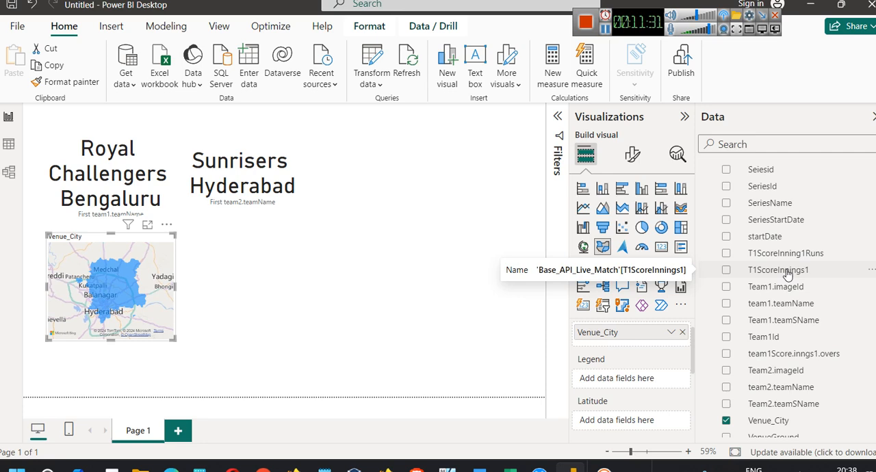
click(661, 247)
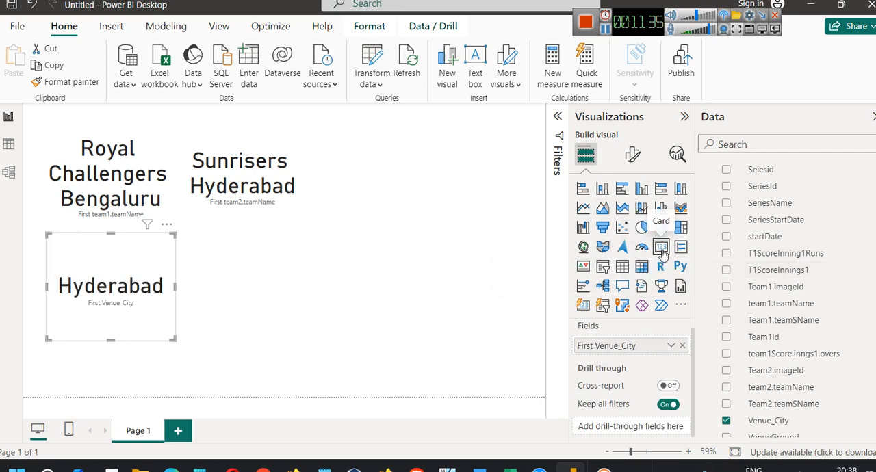
key(ctrl+z)
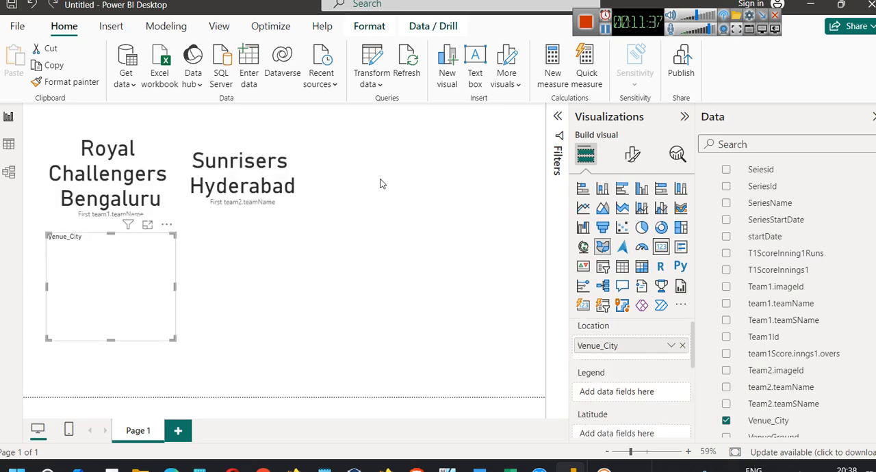
Insert a new card beside the Venue_City map, showing T1ScoreInnings1
click(468, 274)
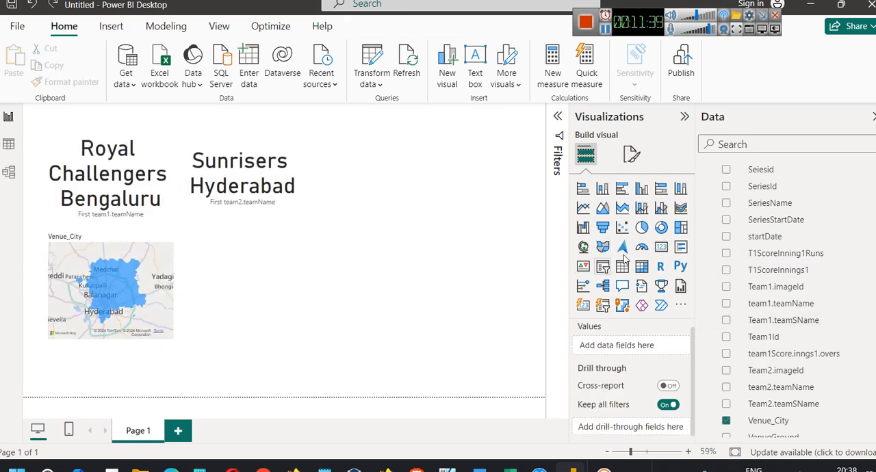
click(662, 252)
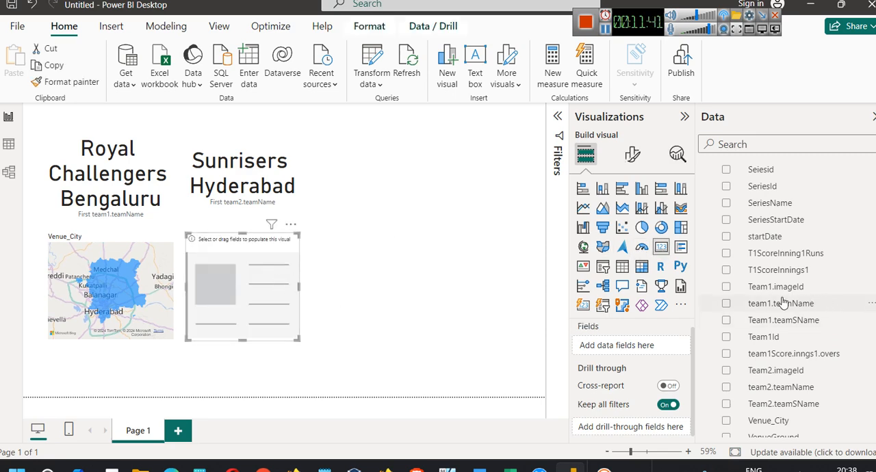
drag(777, 270, 236, 291)
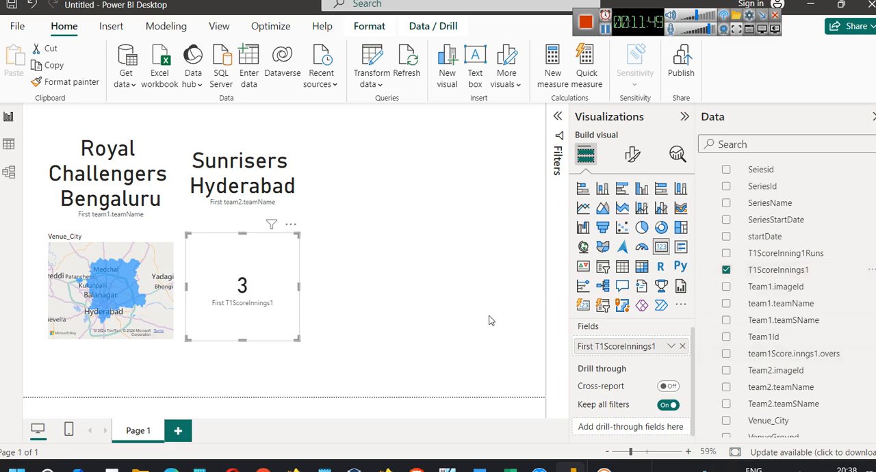
Insert another card beside the team2 card, showing team1Score.inngs1.overs
click(404, 311)
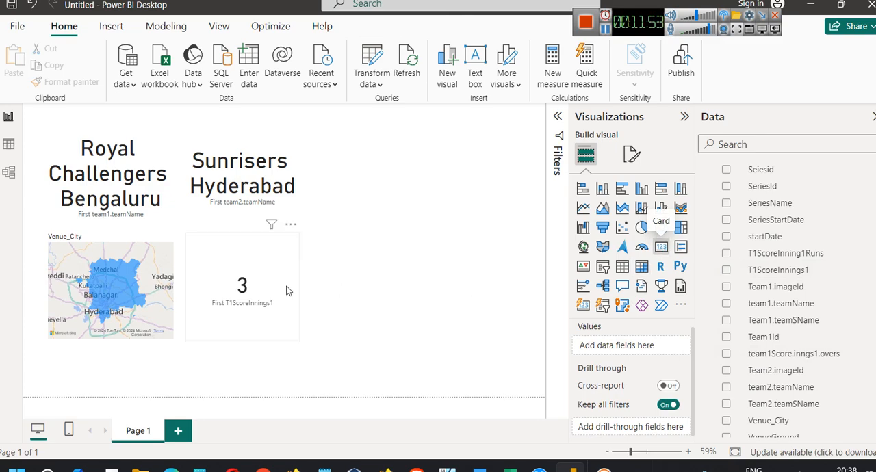
click(642, 266)
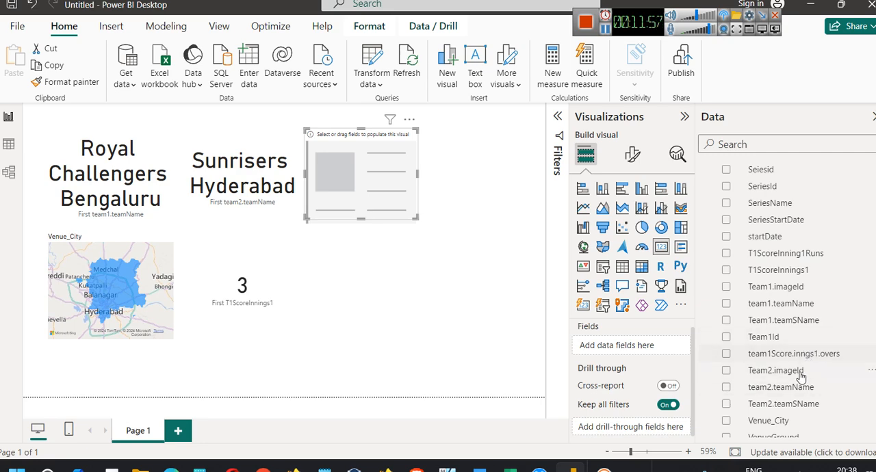
drag(794, 353, 383, 202)
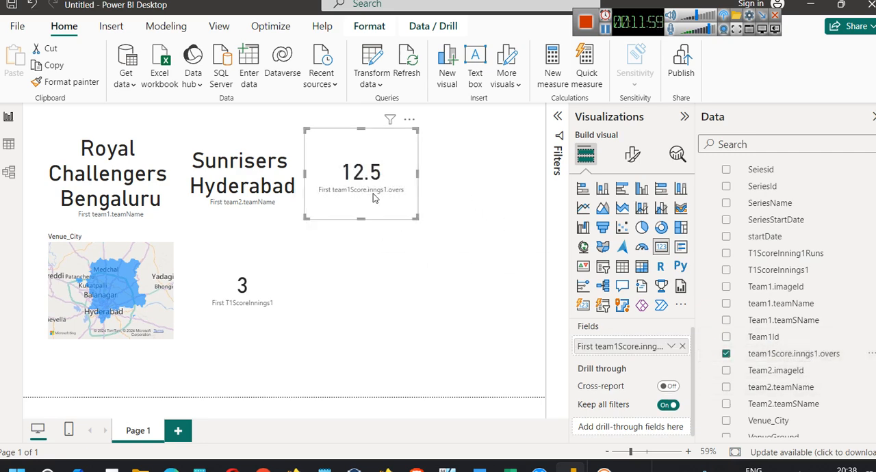
Replace T1ScoreInnings1 with T1ScoreInning1Runs in the card beside the Venue_City map
click(264, 284)
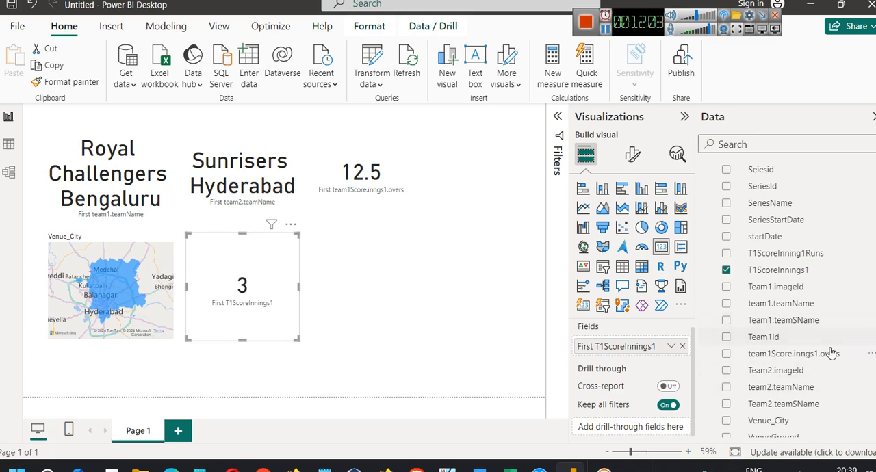
scroll(831, 353, down, 1)
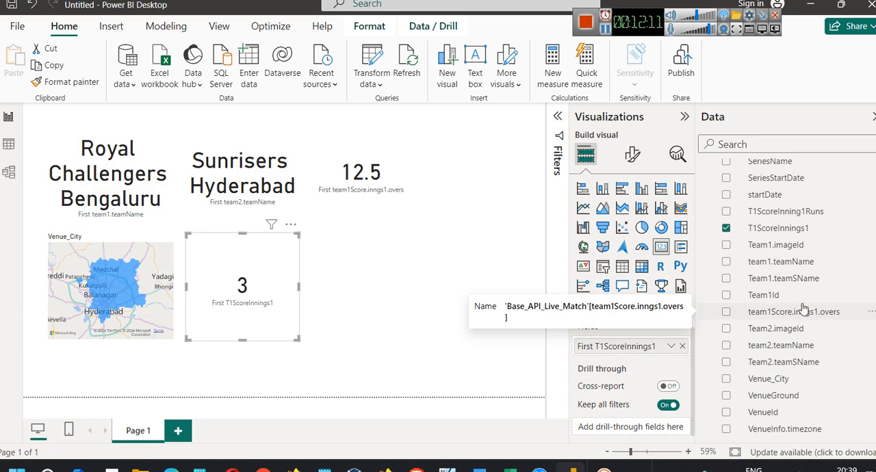
drag(794, 212, 244, 293)
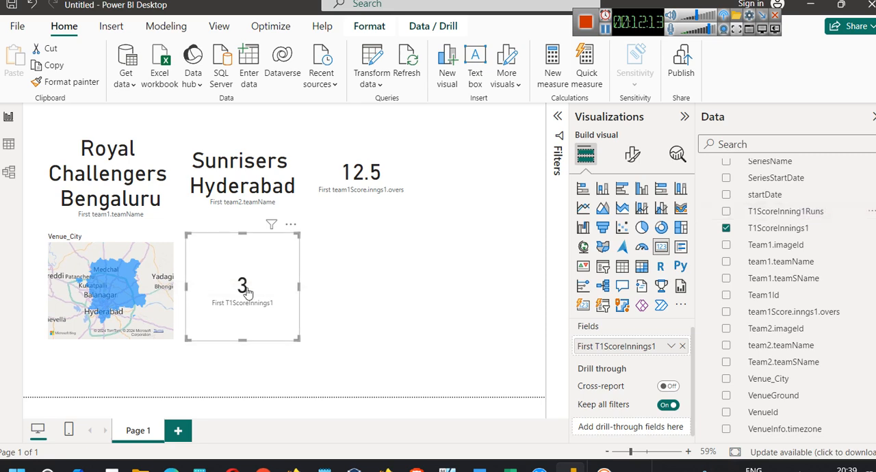
click(682, 346)
drag(796, 216, 247, 291)
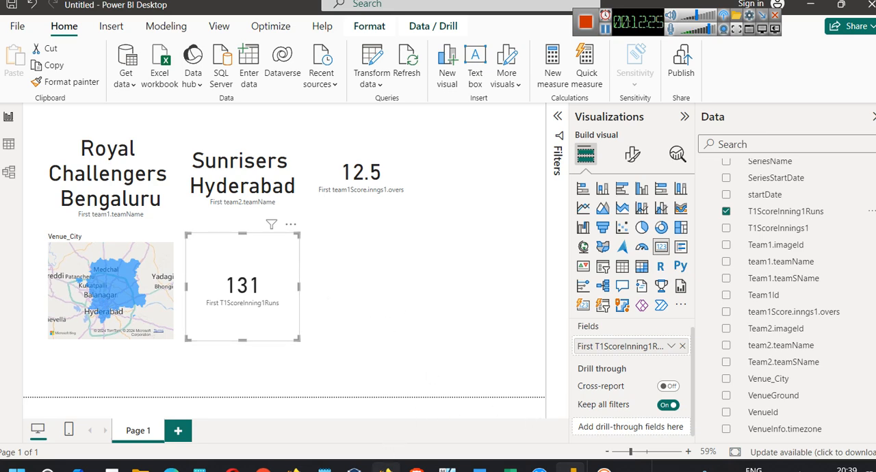
Check the live Royal Challengers vs Sunrisers score in the browser's Google IPL results, and return to Power BI
click(387, 468)
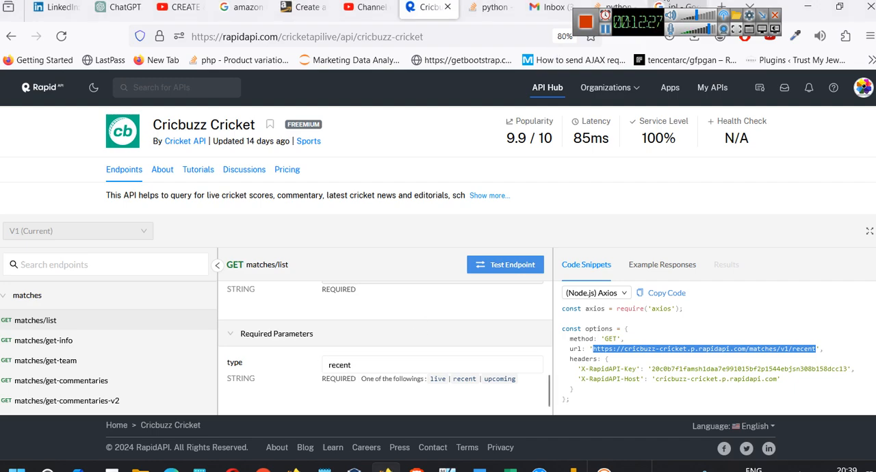
click(668, 8)
click(281, 39)
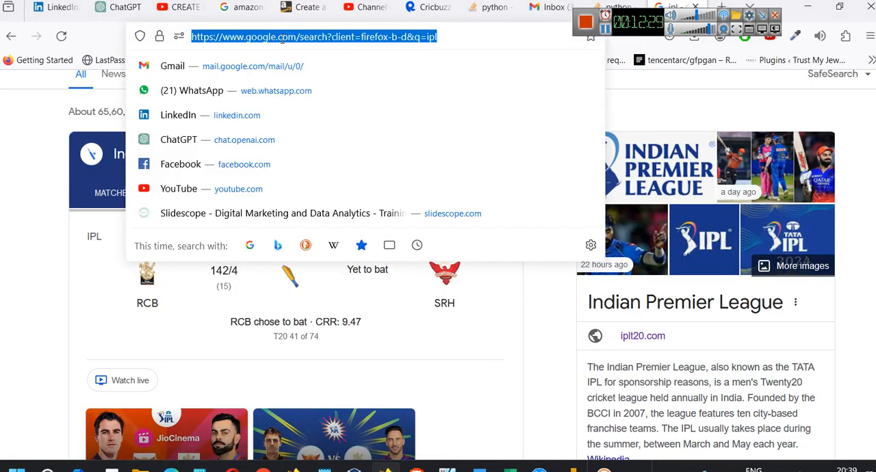
click(154, 339)
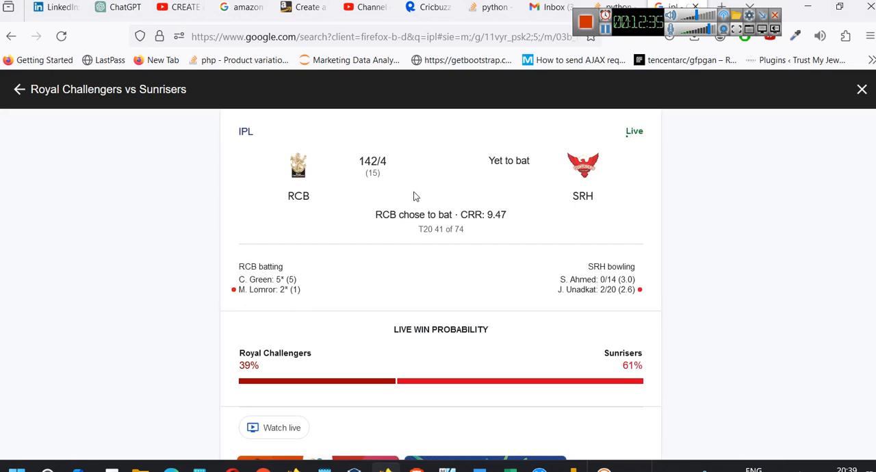
click(574, 470)
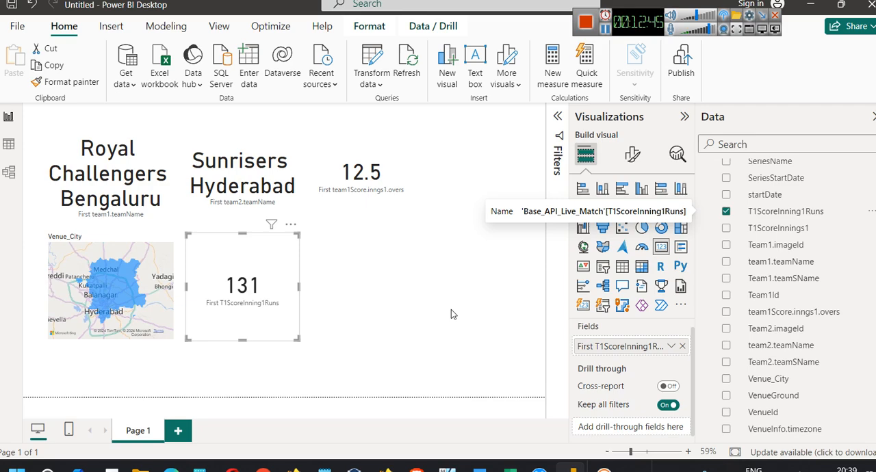
Refresh the report's data from the API and look through the Base_API_Live_Match fields
scroll(826, 375, up, 6)
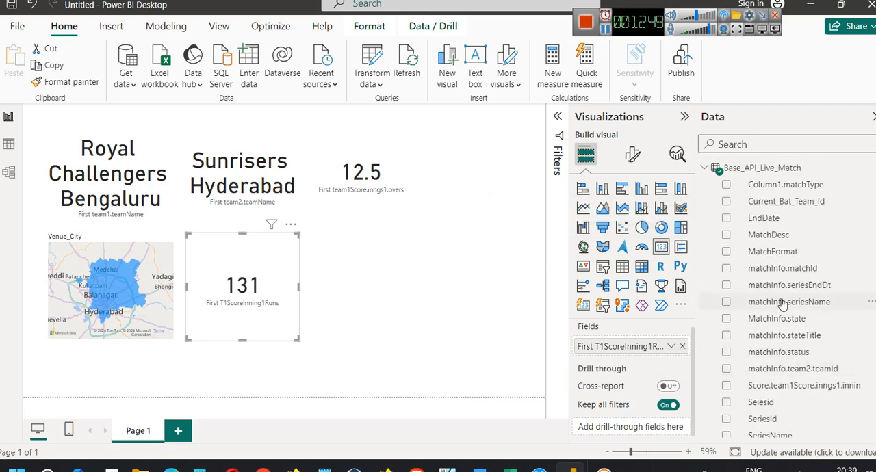
scroll(788, 301, down, 5)
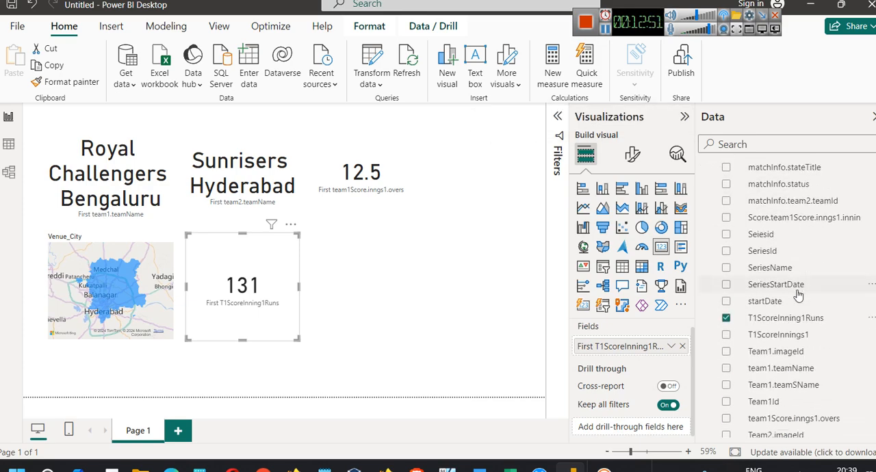
scroll(798, 294, down, 2)
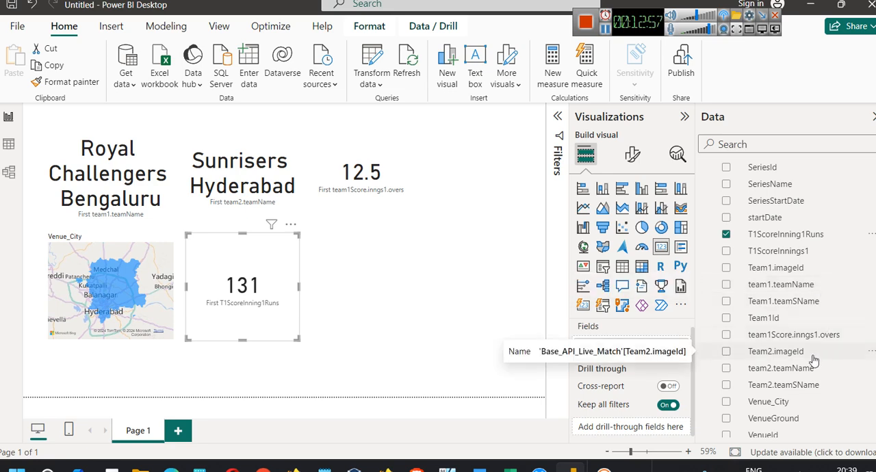
scroll(815, 359, down, 1)
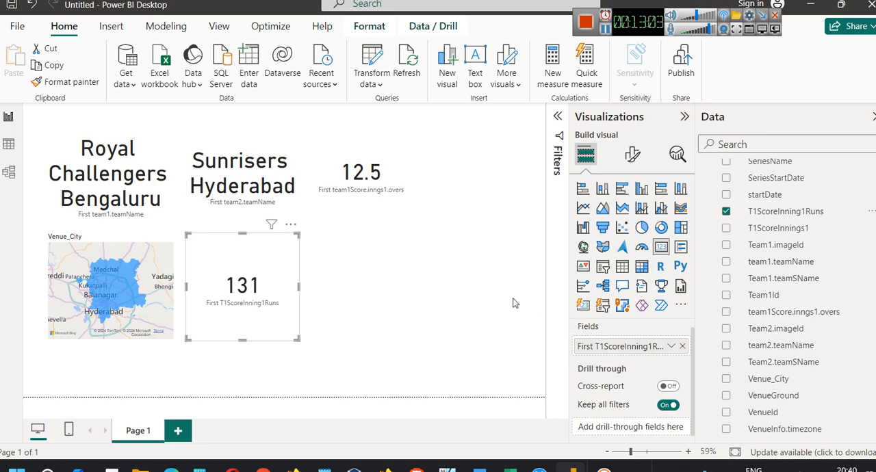
click(396, 77)
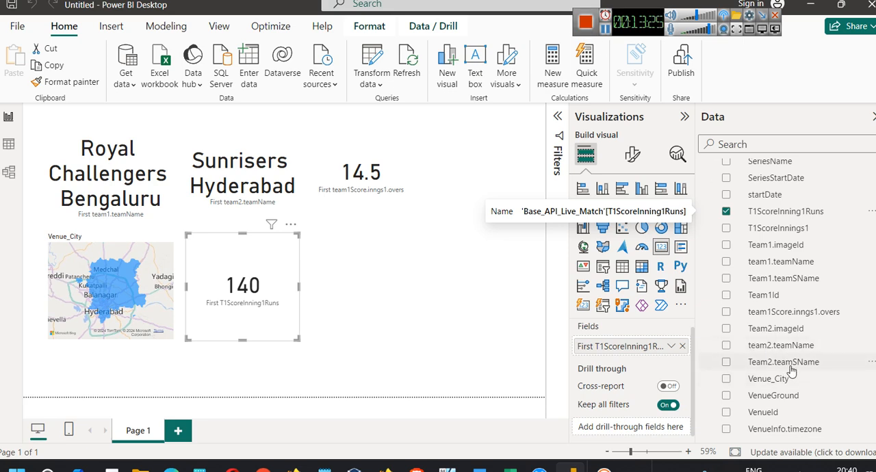
scroll(803, 395, up, 1)
scroll(803, 396, up, 5)
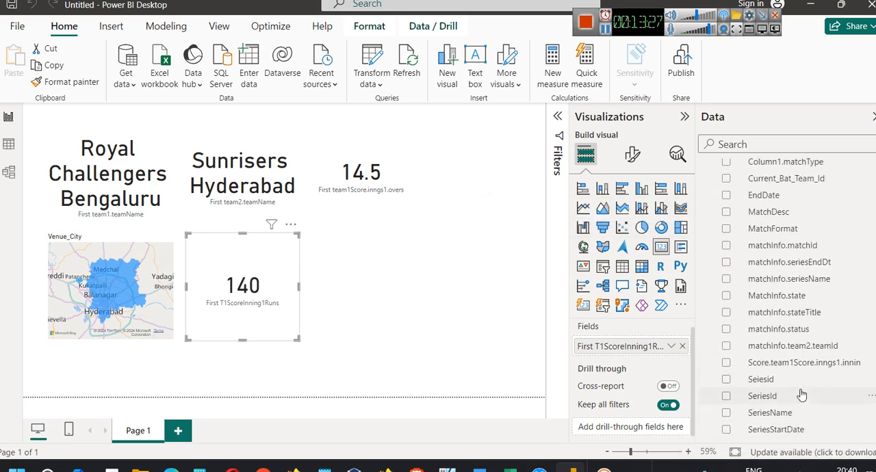